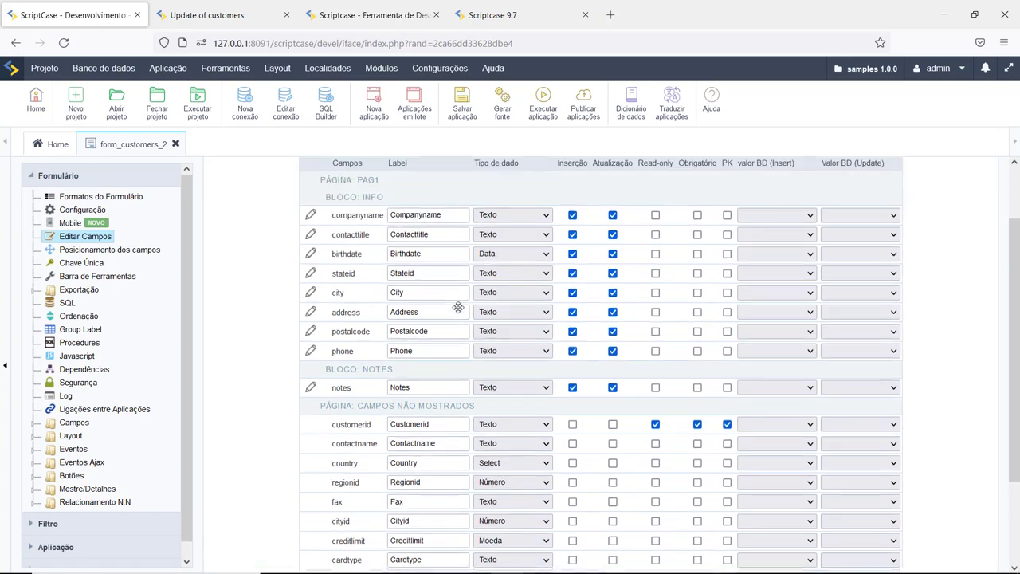
# - Run the form_customers_2 application to look at its current form, and return to its field list
pyautogui.click(540, 125)
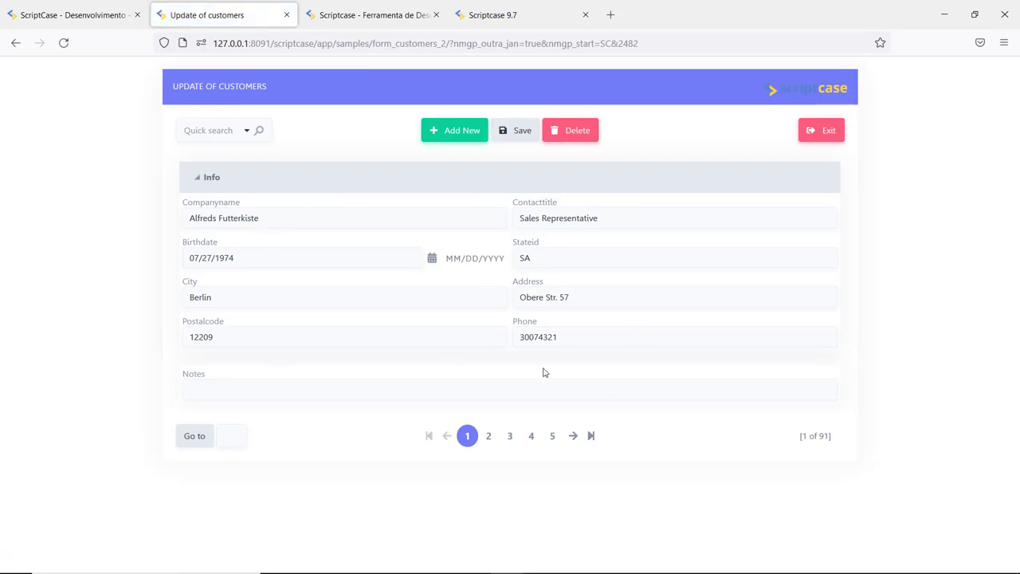
pyautogui.click(48, 14)
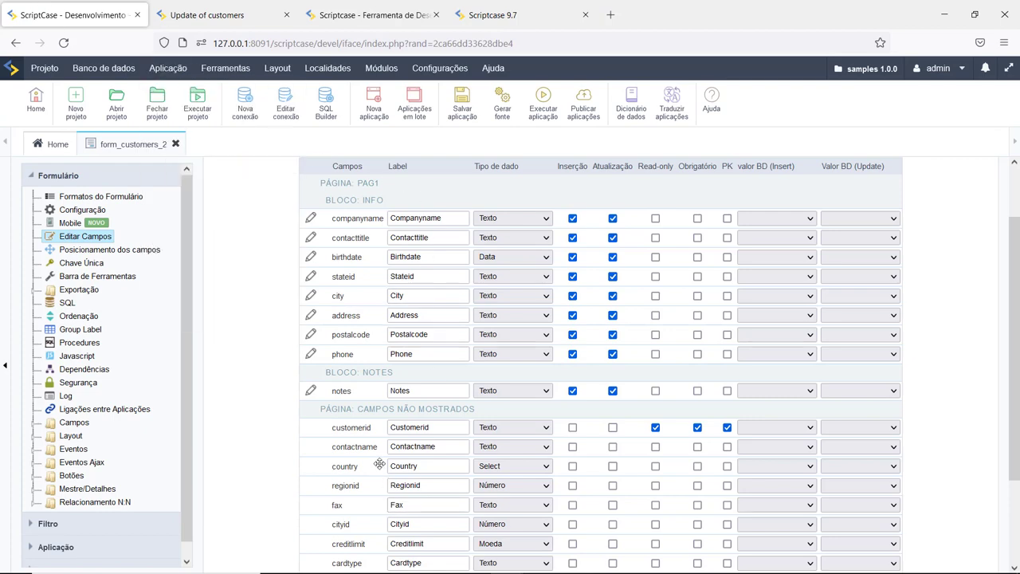
pyautogui.scroll(-2, 374, 461)
pyautogui.scroll(3, 373, 456)
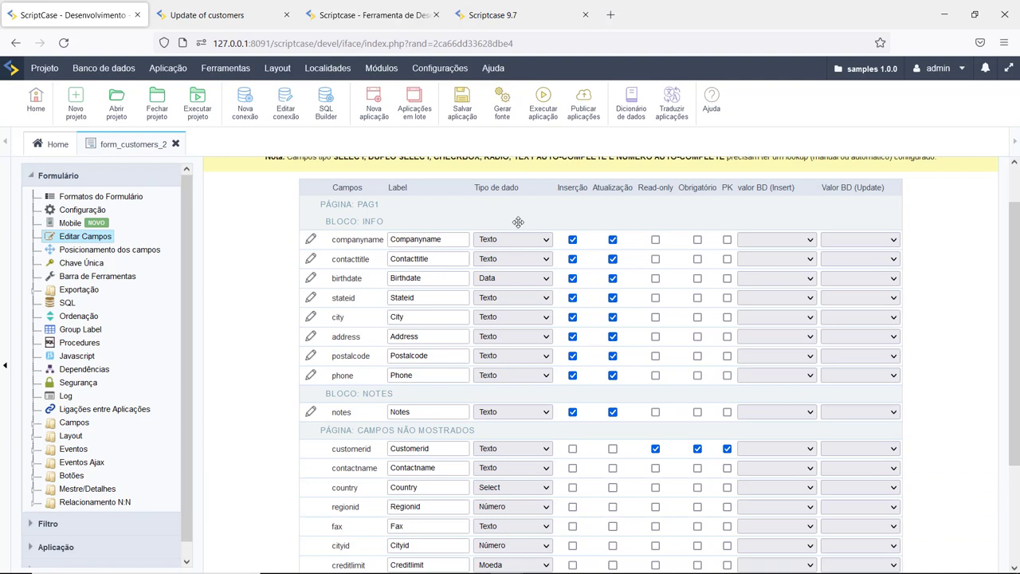
# - Review the data types available for the companyname field, leaving its type as it is
pyautogui.click(537, 240)
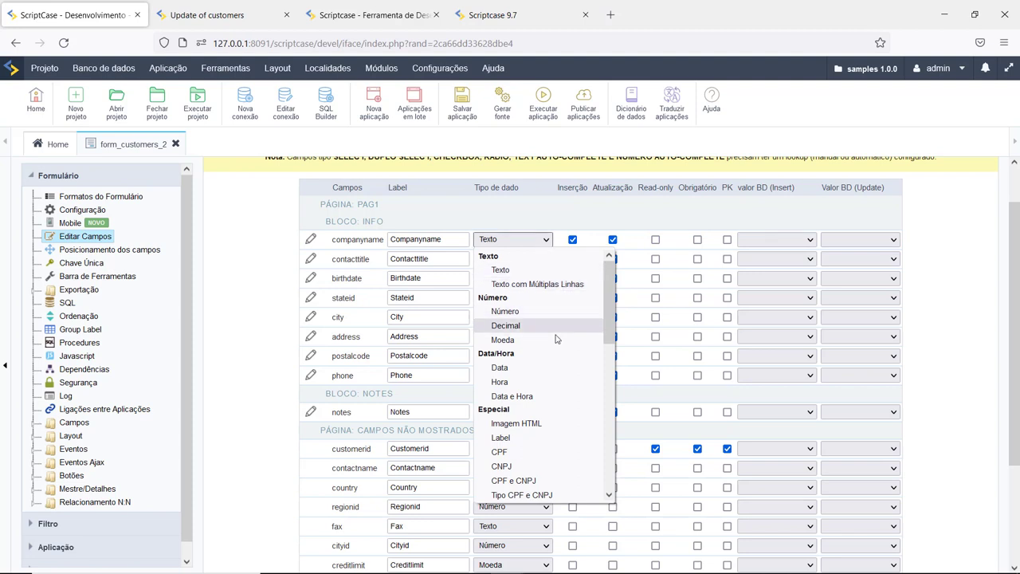
pyautogui.scroll(-8, 542, 351)
pyautogui.scroll(8, 541, 365)
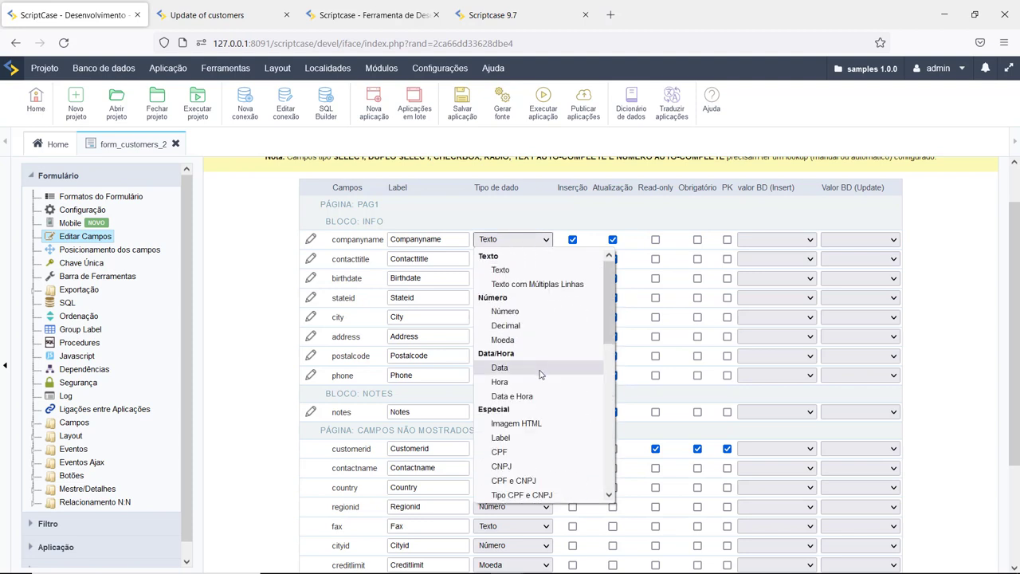
pyautogui.scroll(-5, 541, 375)
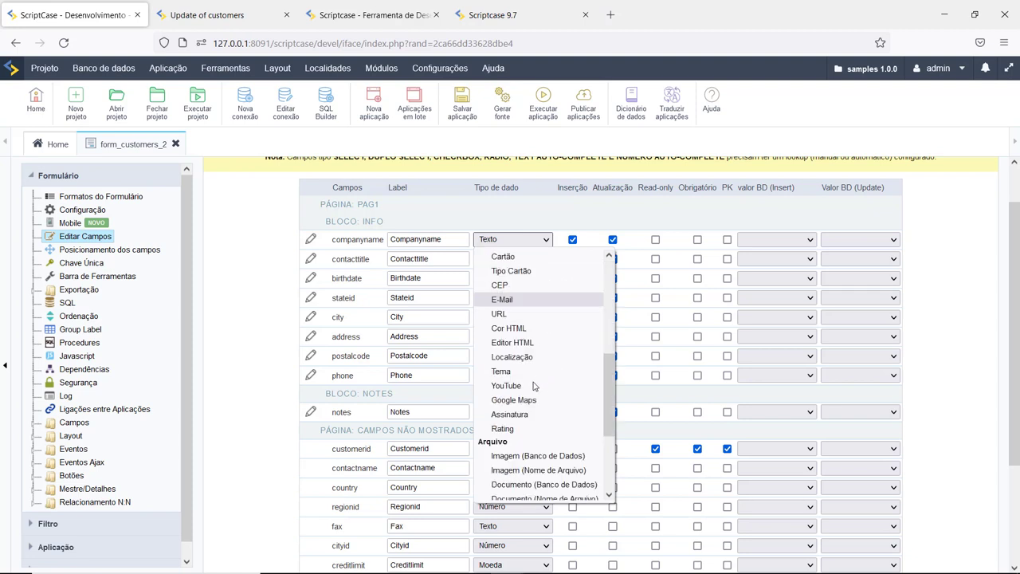
pyautogui.click(264, 360)
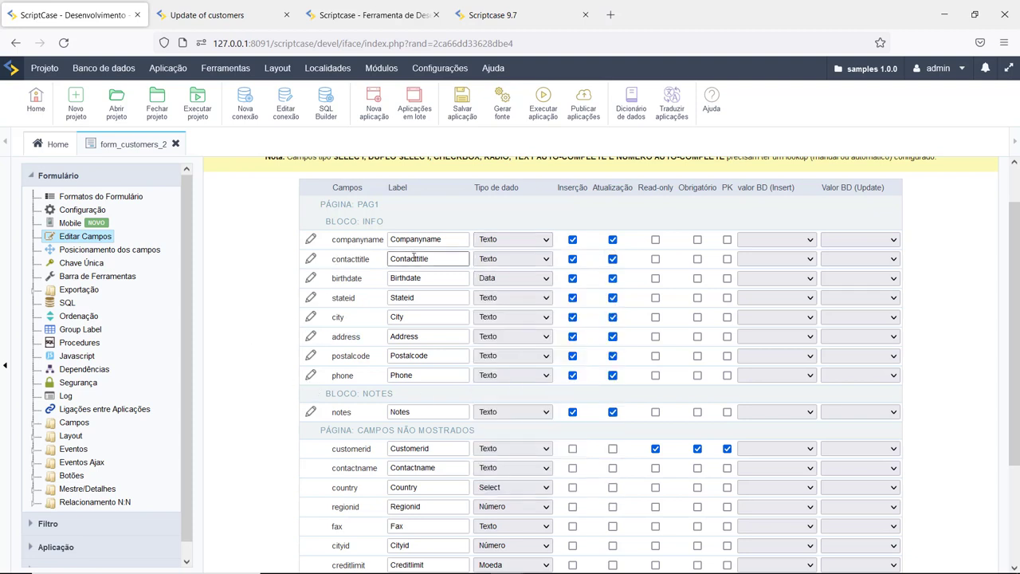
# - Examine the data type choices for the birthdate and city fields without picking one
pyautogui.click(394, 279)
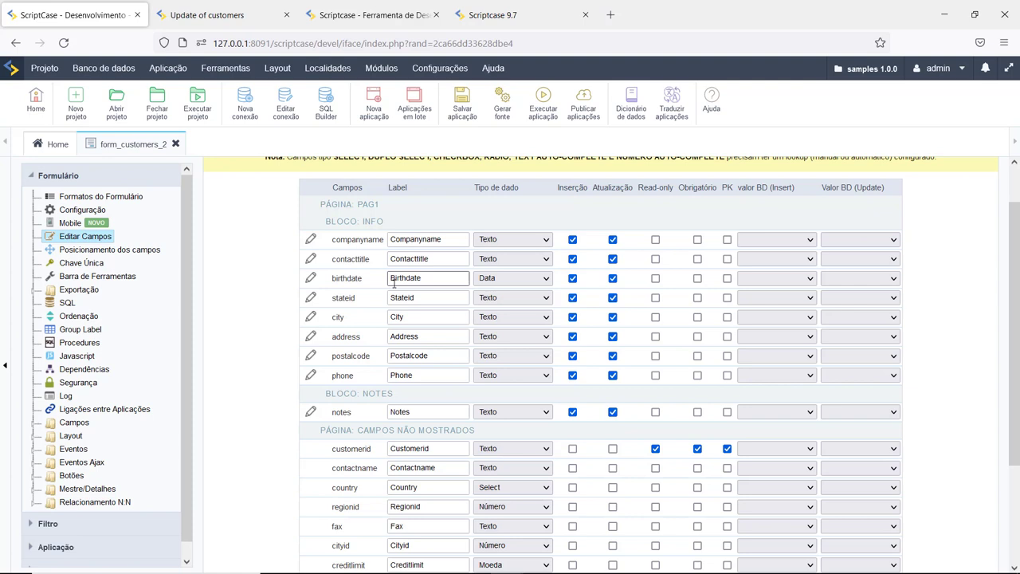
pyautogui.click(488, 281)
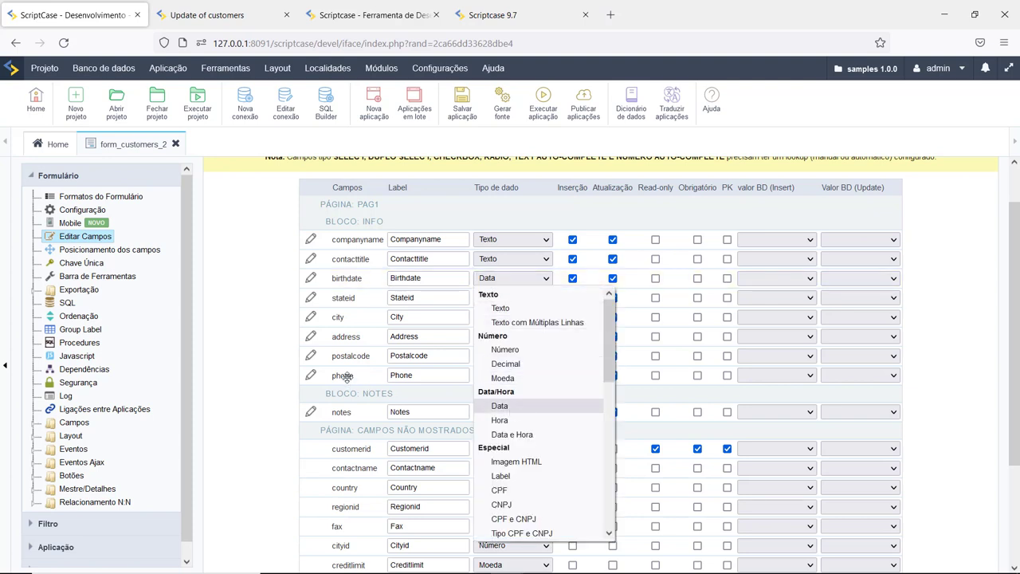
pyautogui.click(233, 322)
pyautogui.click(487, 319)
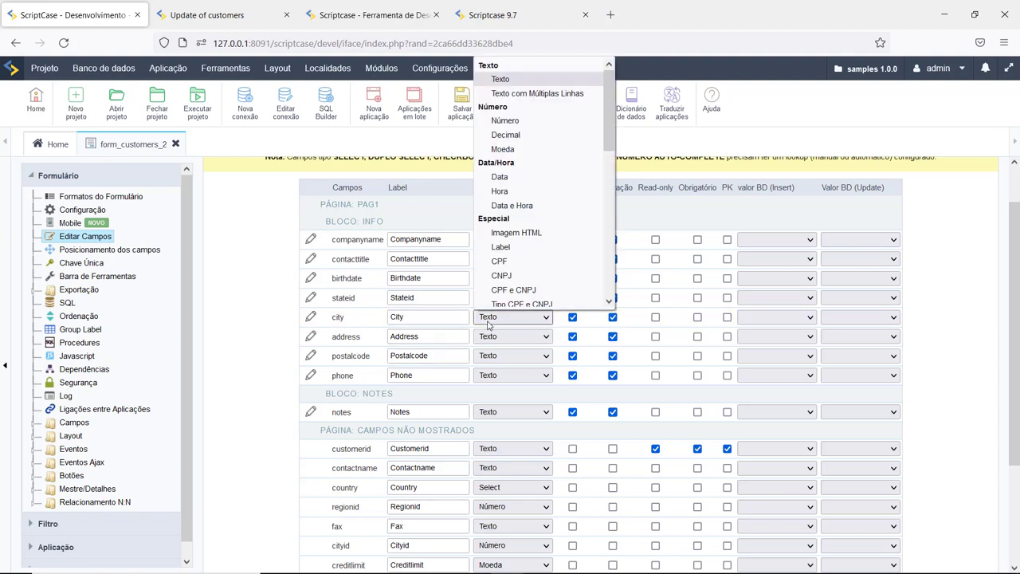
pyautogui.scroll(-3, 515, 276)
pyautogui.scroll(3, 515, 276)
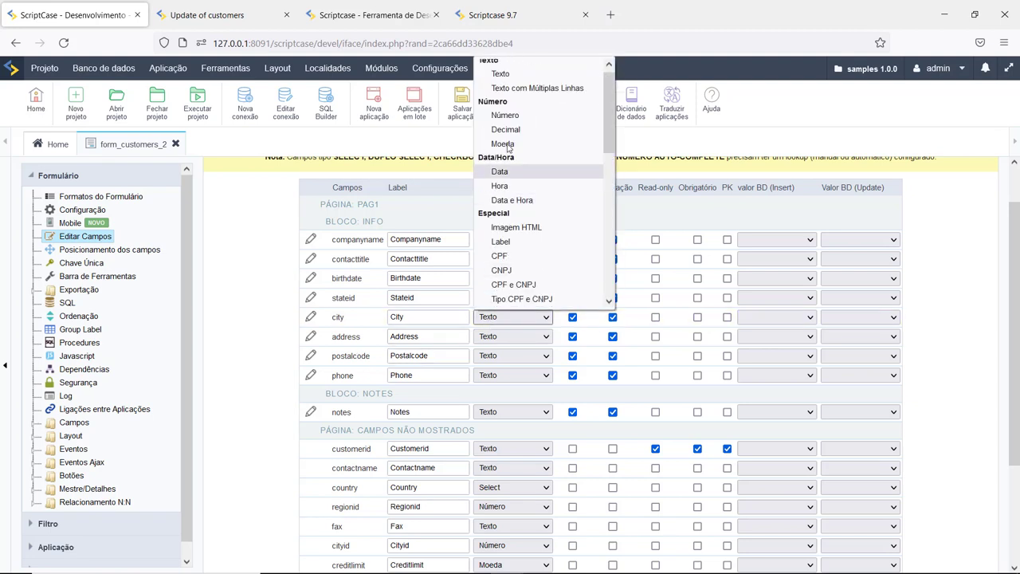
pyautogui.scroll(-2, 515, 220)
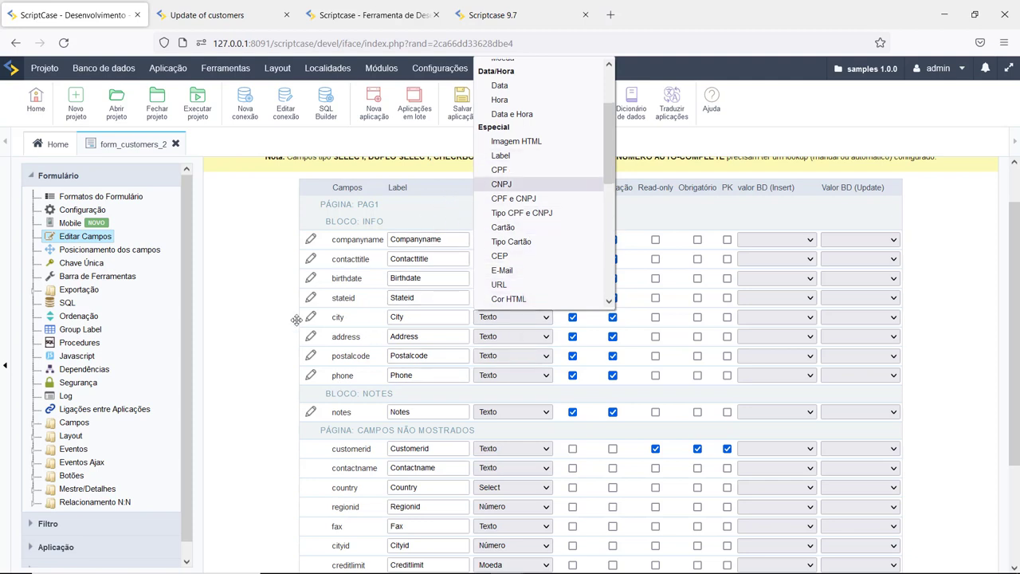
pyautogui.click(247, 303)
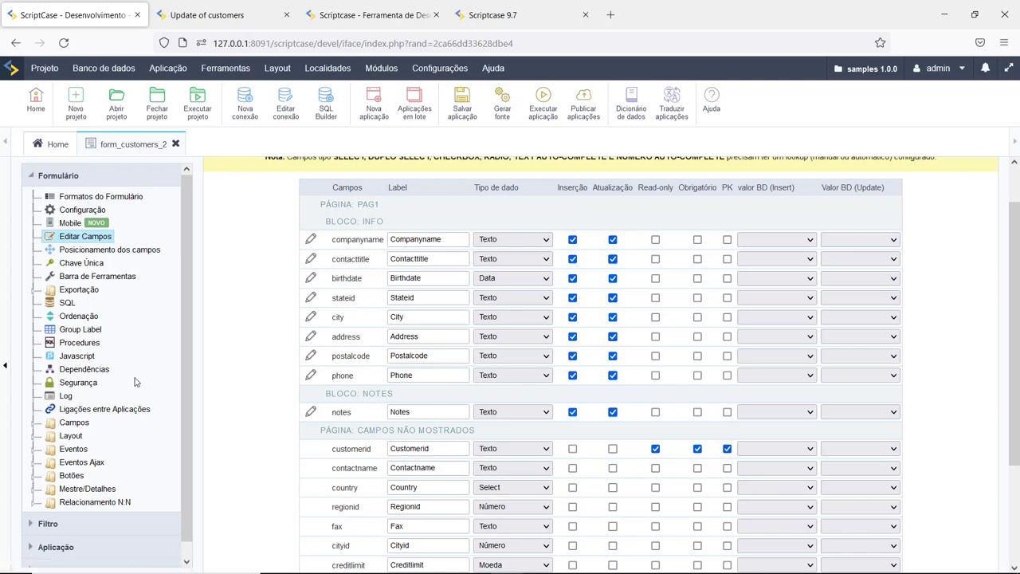
# - Open the settings of the notes field from the form's list of fields
pyautogui.click(34, 428)
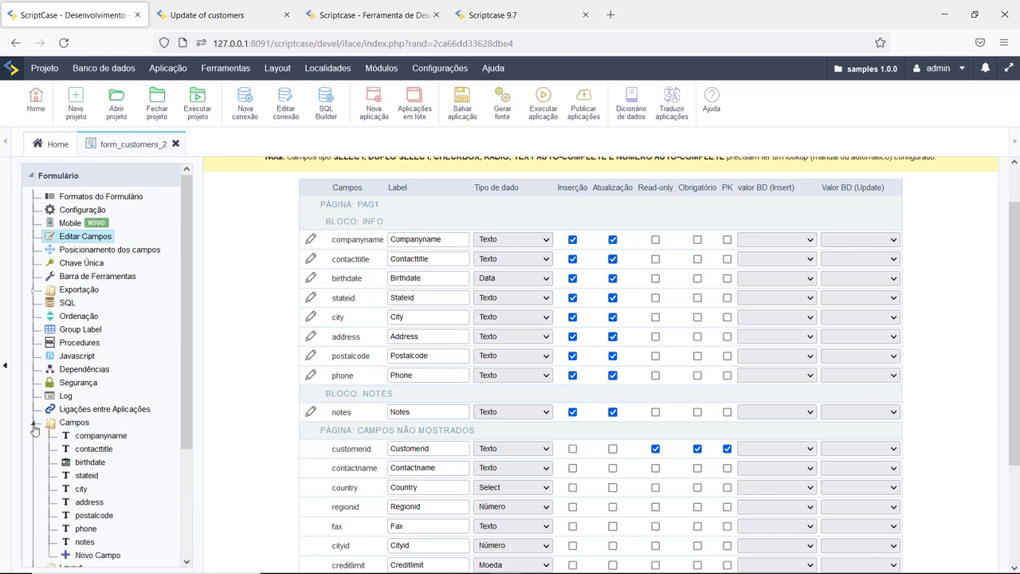
pyautogui.scroll(-3, 87, 430)
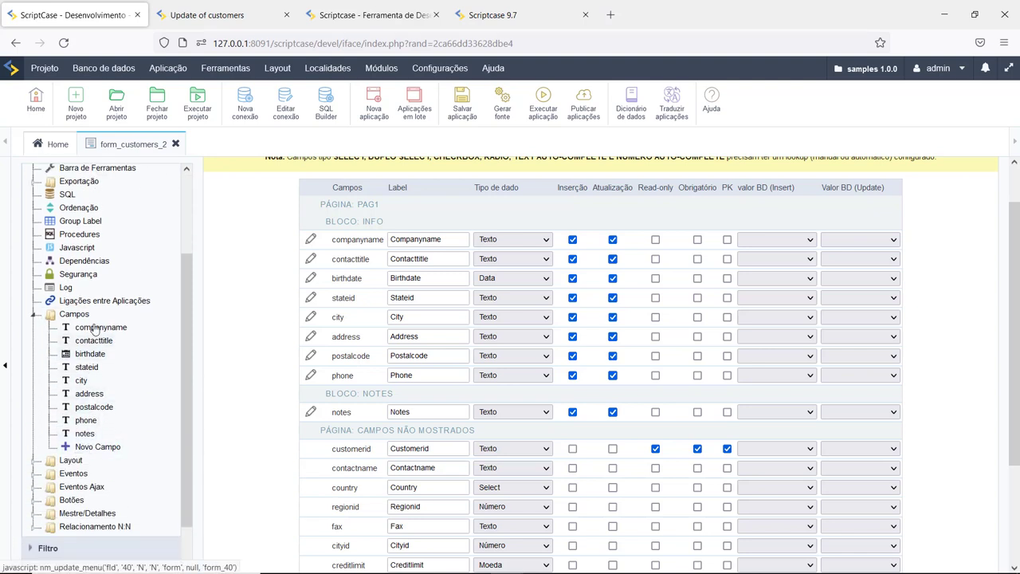
pyautogui.click(80, 435)
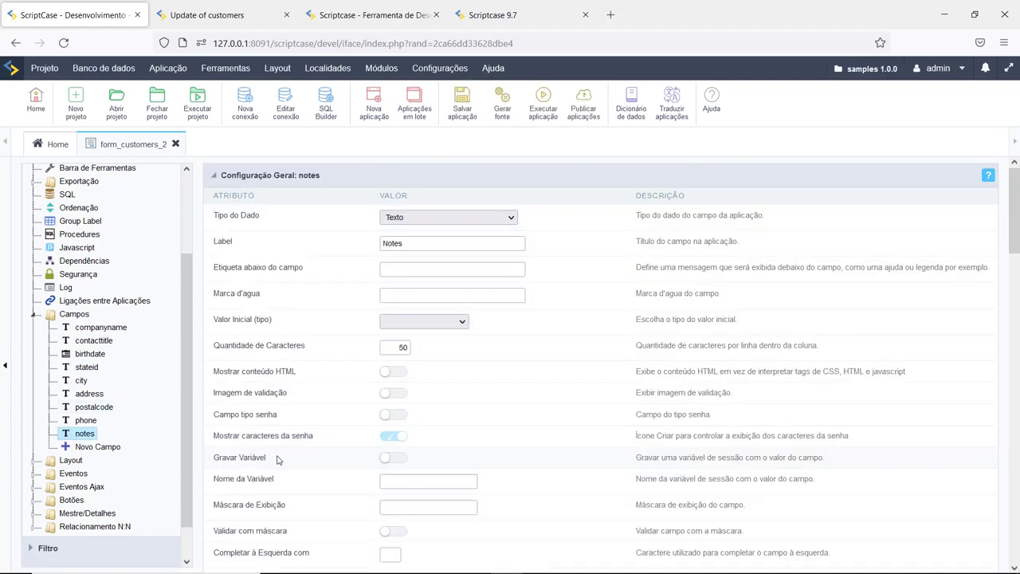
# - Examine the HTML type and SQL type in the general configuration of the notes field
pyautogui.scroll(-5, 412, 278)
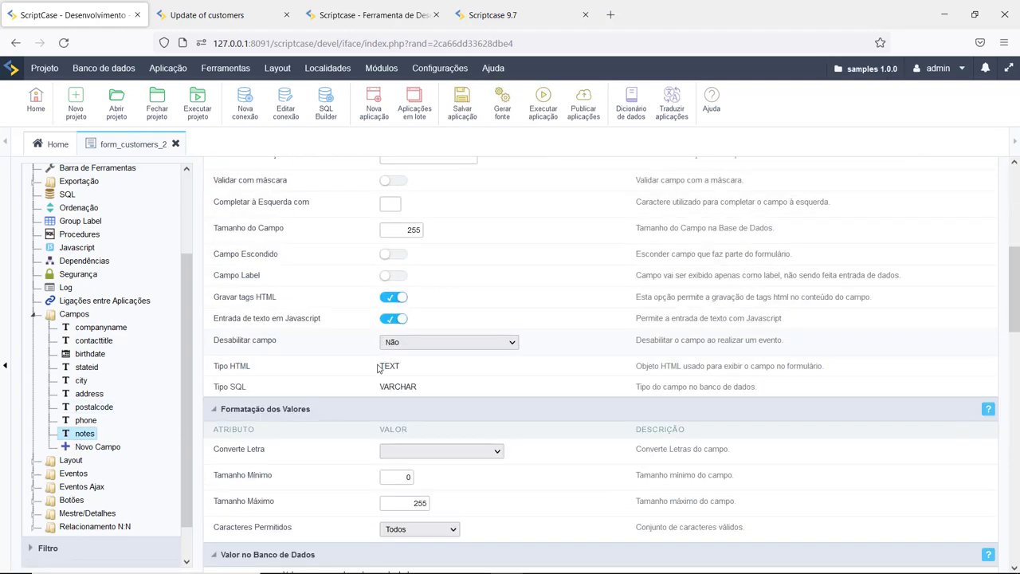
pyautogui.moveTo(379, 387); pyautogui.dragTo(420, 390)
pyautogui.moveTo(212, 386); pyautogui.dragTo(251, 387)
pyautogui.doubleClick(398, 388)
pyautogui.scroll(2, 345, 356)
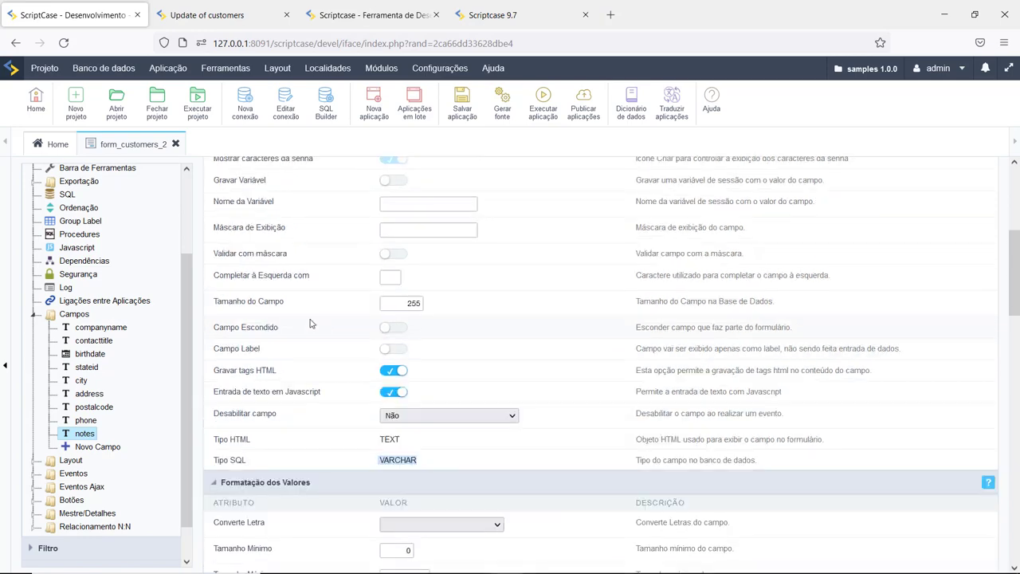
pyautogui.scroll(-1, 247, 451)
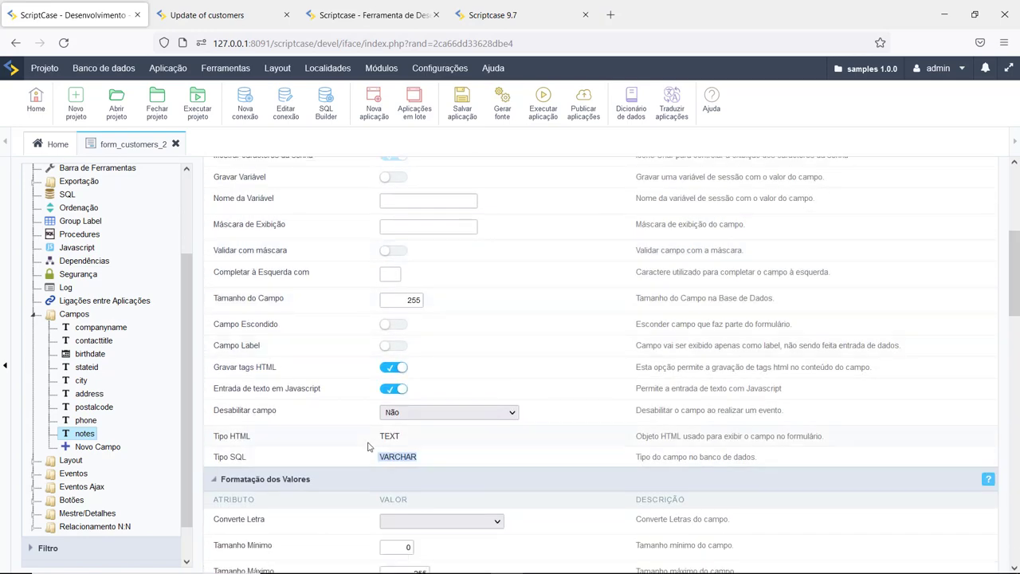
pyautogui.moveTo(372, 440); pyautogui.dragTo(409, 444)
pyautogui.scroll(3, 432, 457)
pyautogui.scroll(-3, 415, 458)
pyautogui.click(391, 438)
pyautogui.tripleClick(353, 440)
pyautogui.scroll(4, 444, 437)
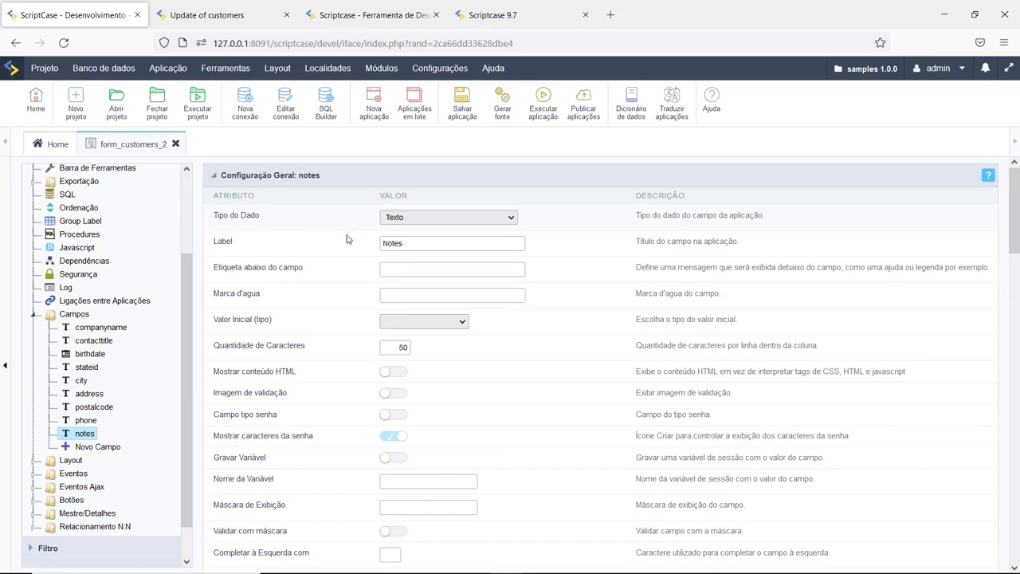
# - Set the data type of the notes field to Editor HTML and review the editor's configuration and toolbar options
pyautogui.click(422, 218)
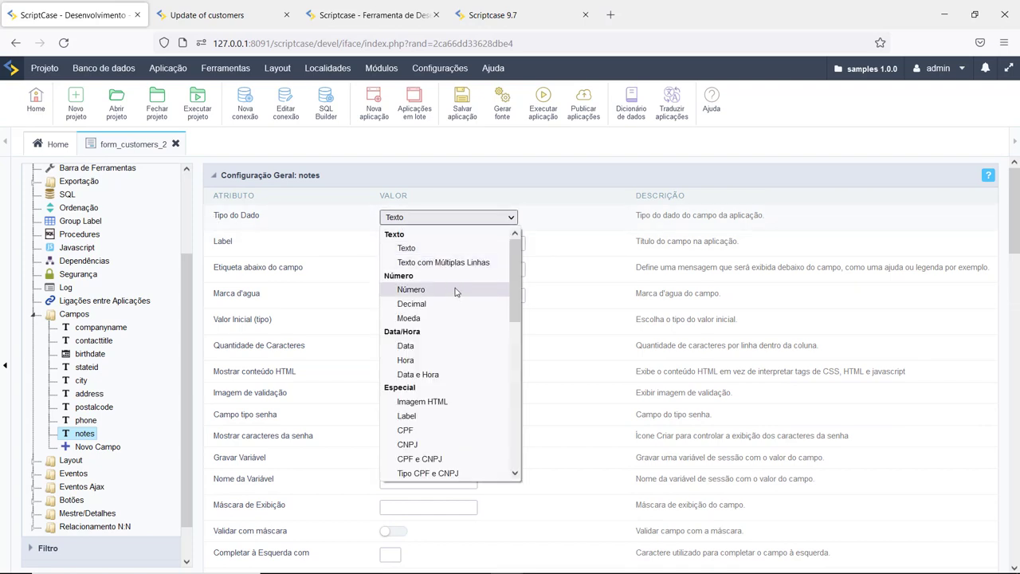
pyautogui.scroll(-2, 457, 301)
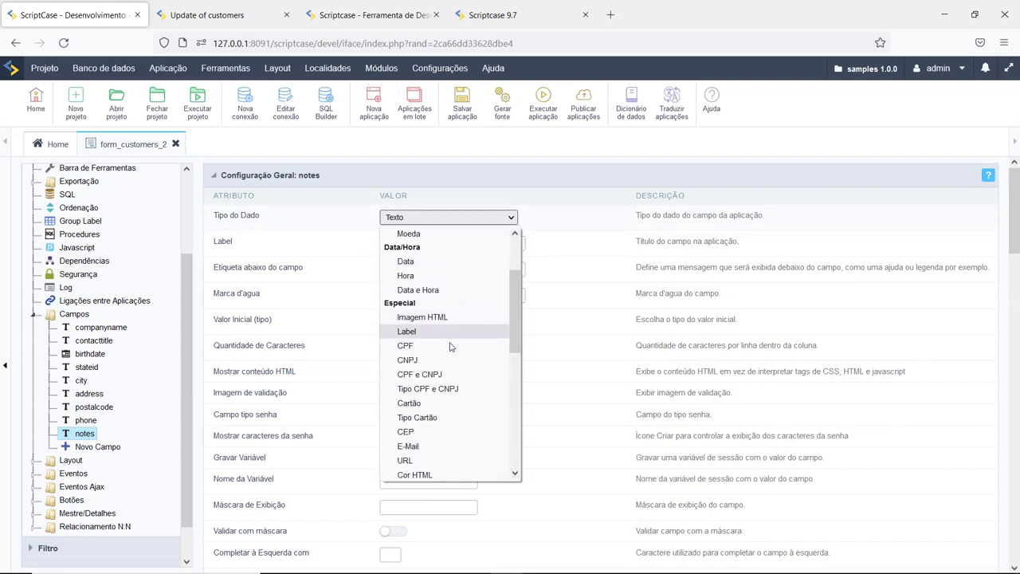
pyautogui.scroll(-2, 452, 378)
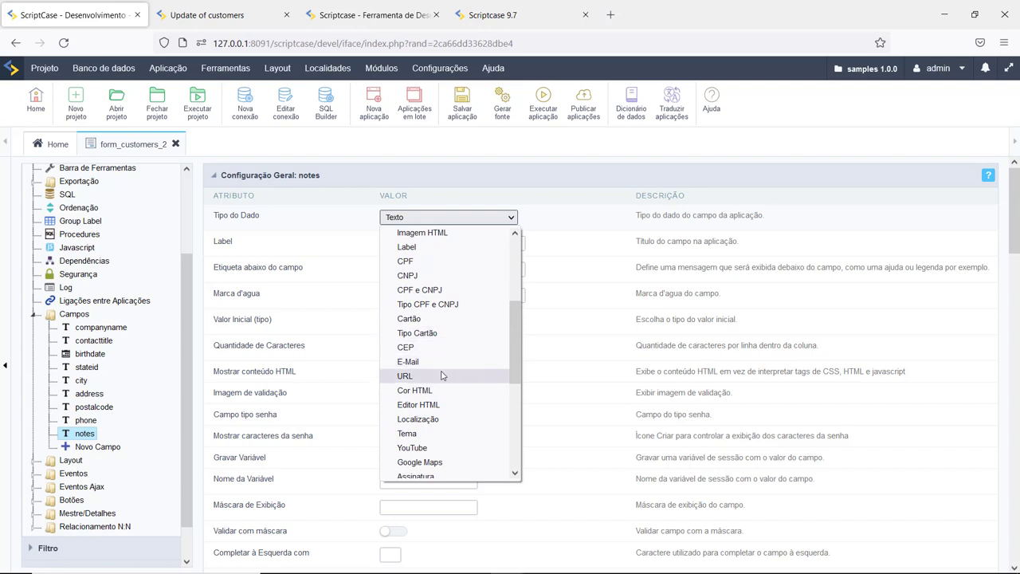
pyautogui.click(398, 405)
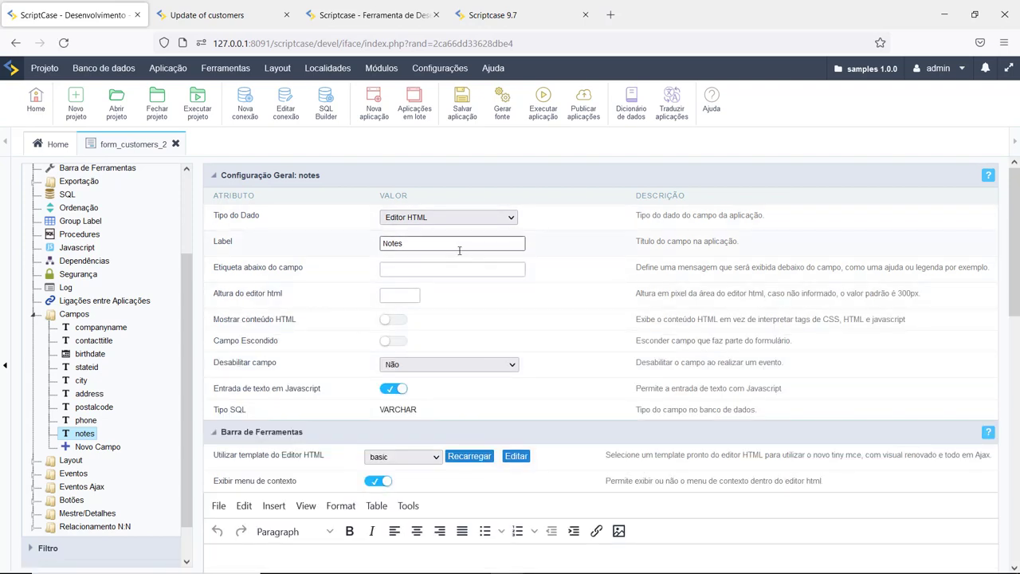
pyautogui.scroll(-2, 462, 287)
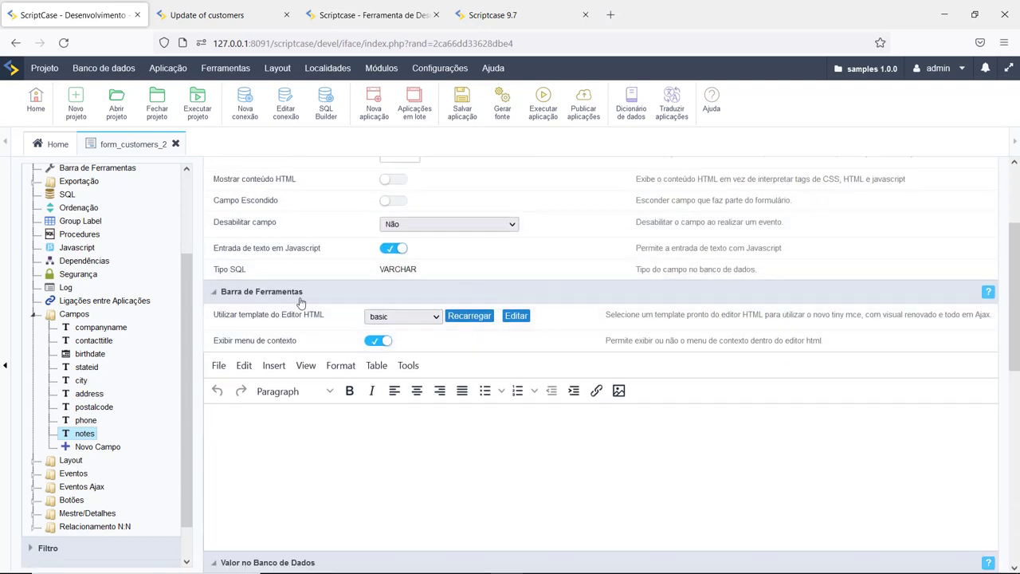
pyautogui.scroll(2, 390, 339)
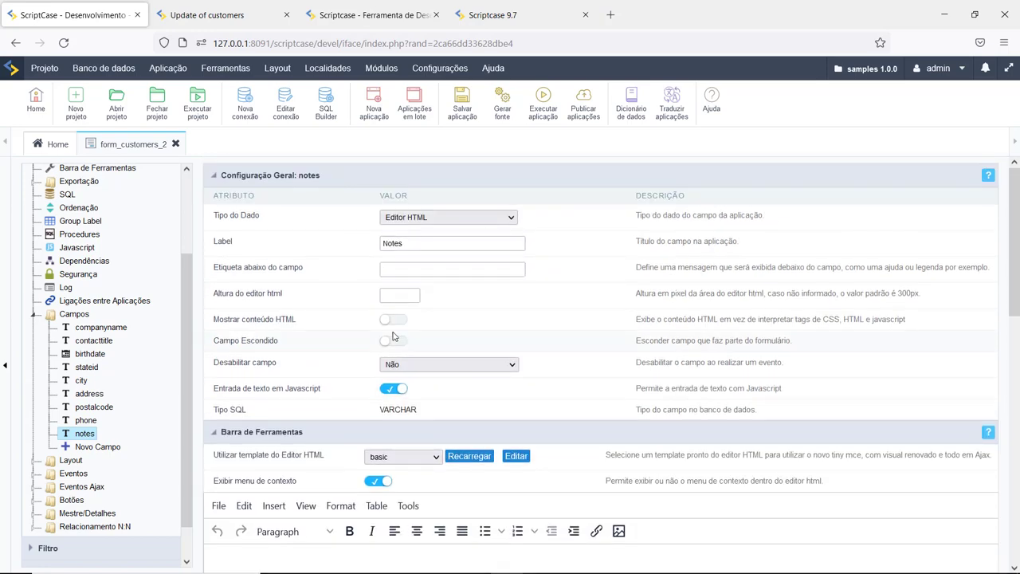
pyautogui.scroll(-2, 462, 393)
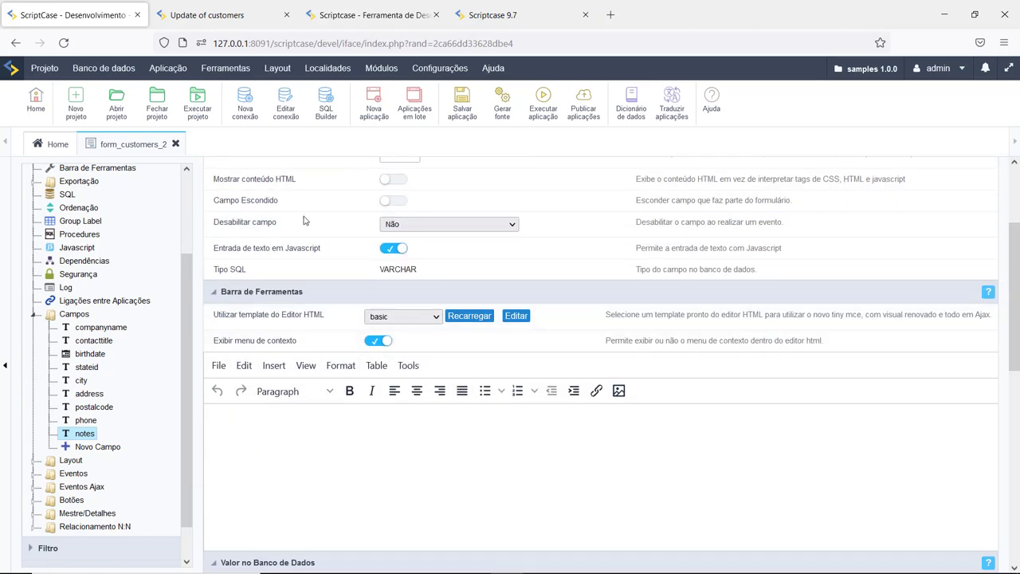
# - Try plain sample text in the Notes field of the running form and clear it
pyautogui.click(237, 12)
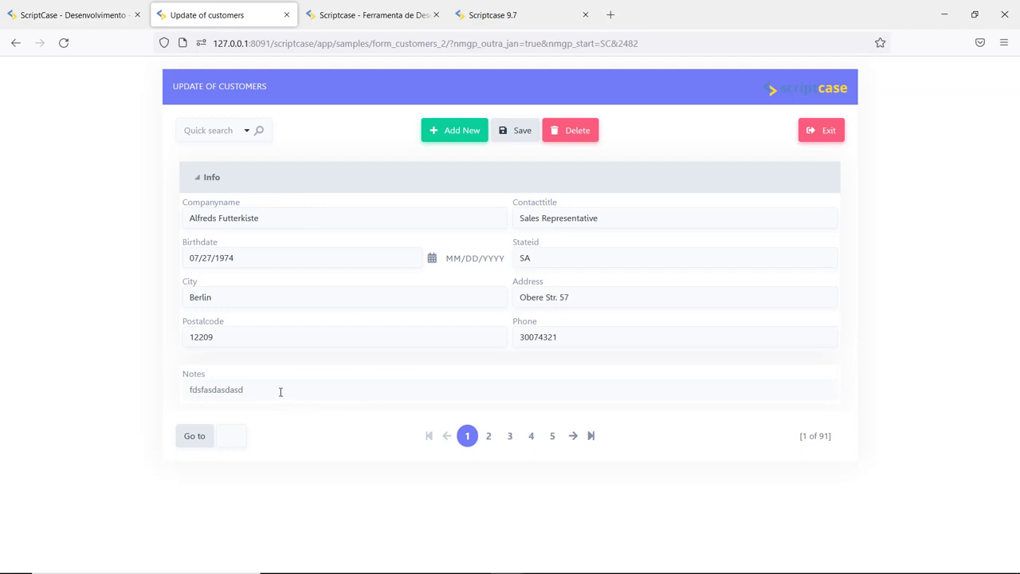
pyautogui.moveTo(280, 392); pyautogui.dragTo(86, 382)
pyautogui.press('BackSpace')
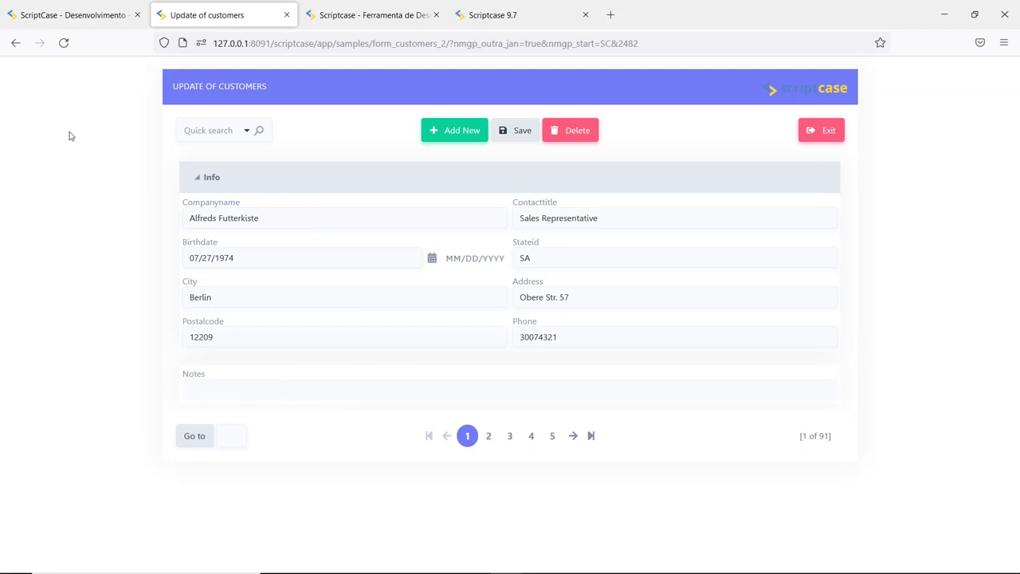
# - Run the form_customers_2 application again and view the Notes field in the regenerated form
pyautogui.click(76, 10)
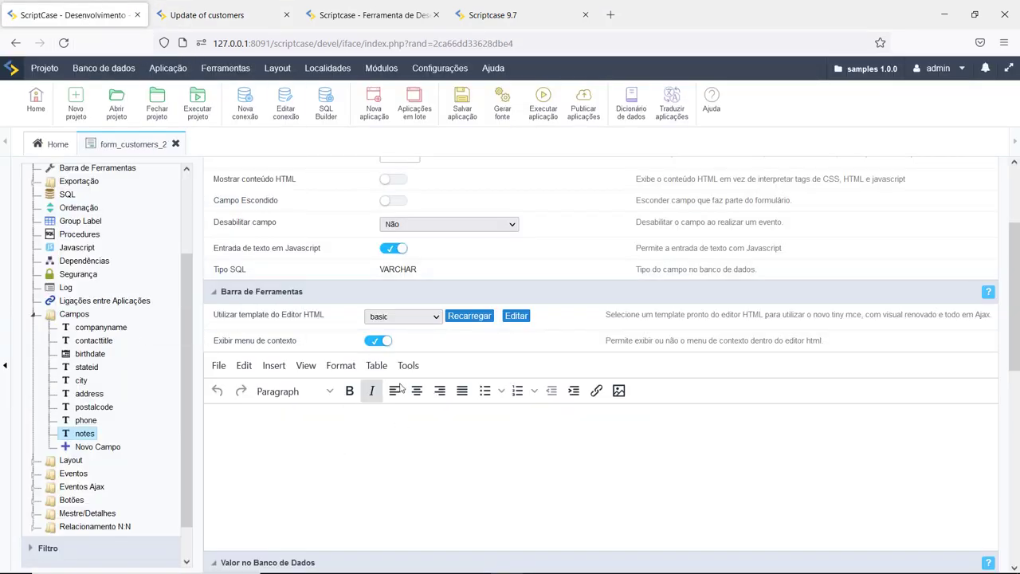
pyautogui.click(542, 105)
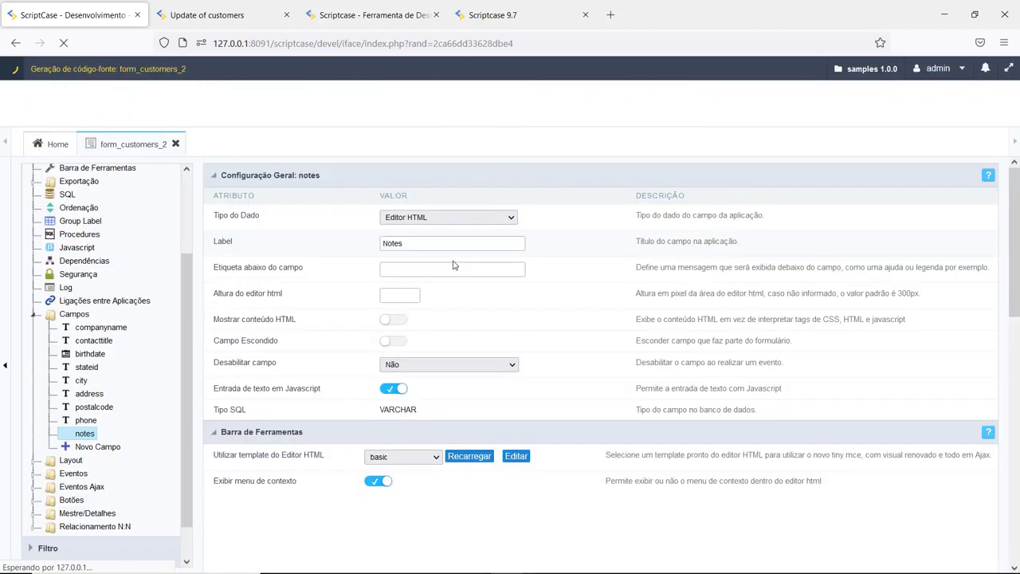
pyautogui.click(234, 10)
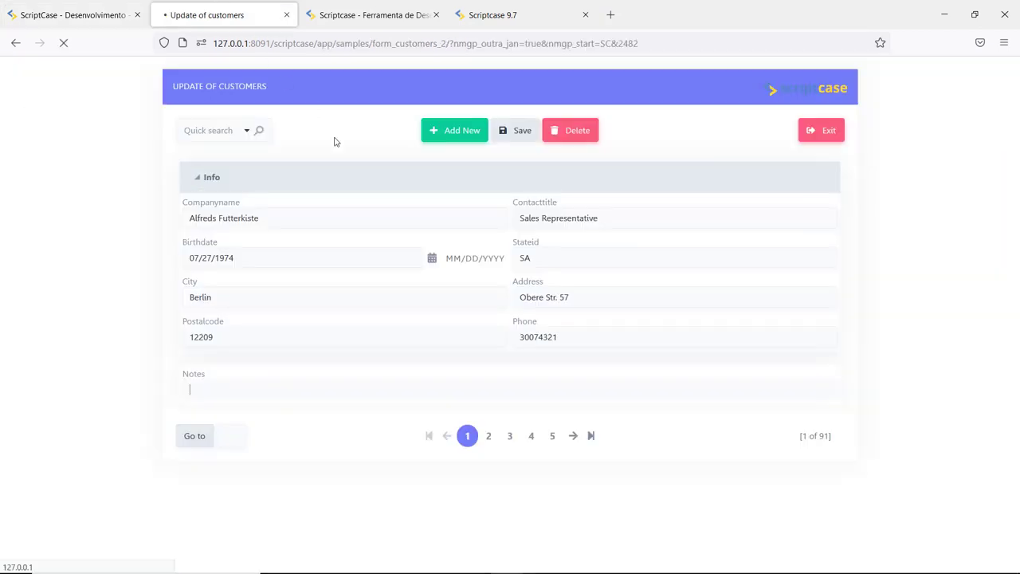
pyautogui.scroll(-2, 473, 398)
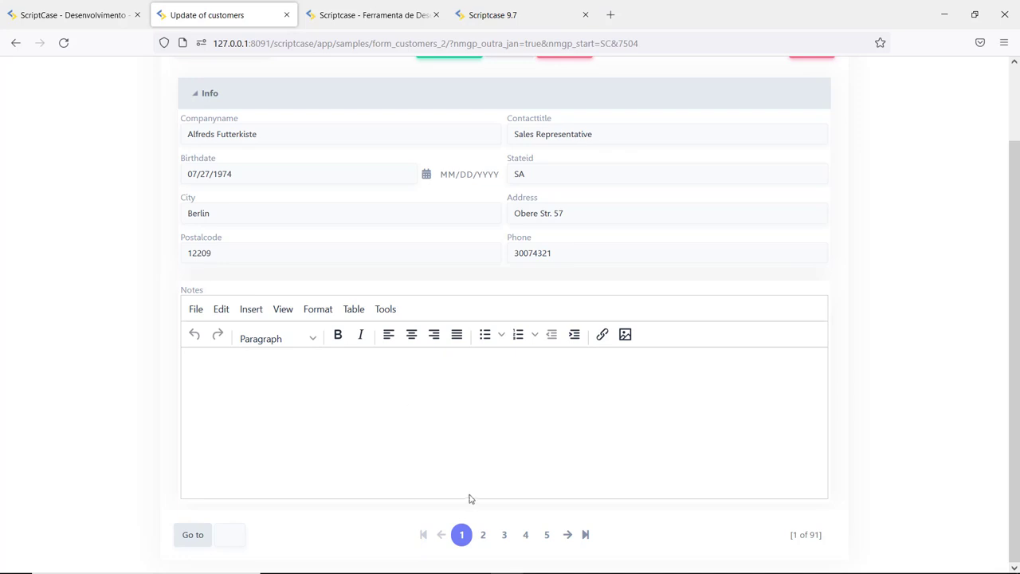
# - Examine the Tools, Table, View, Format, Insert and File menu options of the Notes field's HTML editor in the running form
pyautogui.click(379, 485)
pyautogui.click(386, 310)
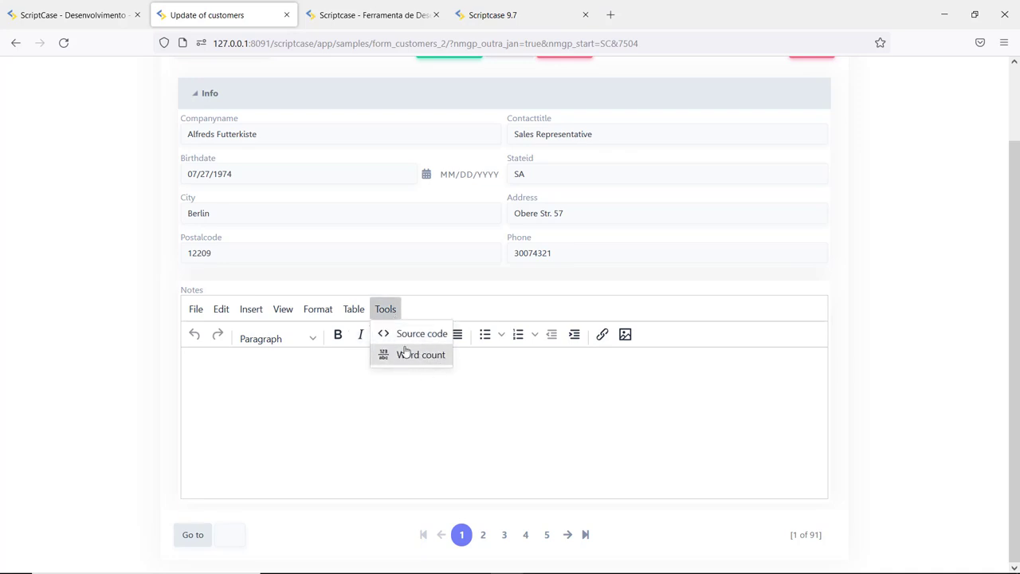
pyautogui.click(357, 315)
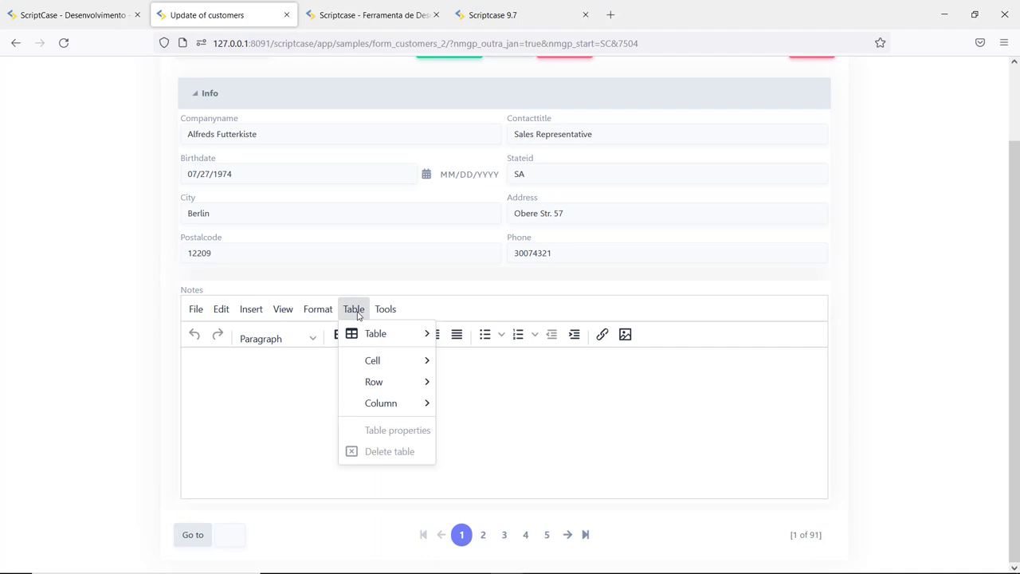
pyautogui.moveTo(375, 334)
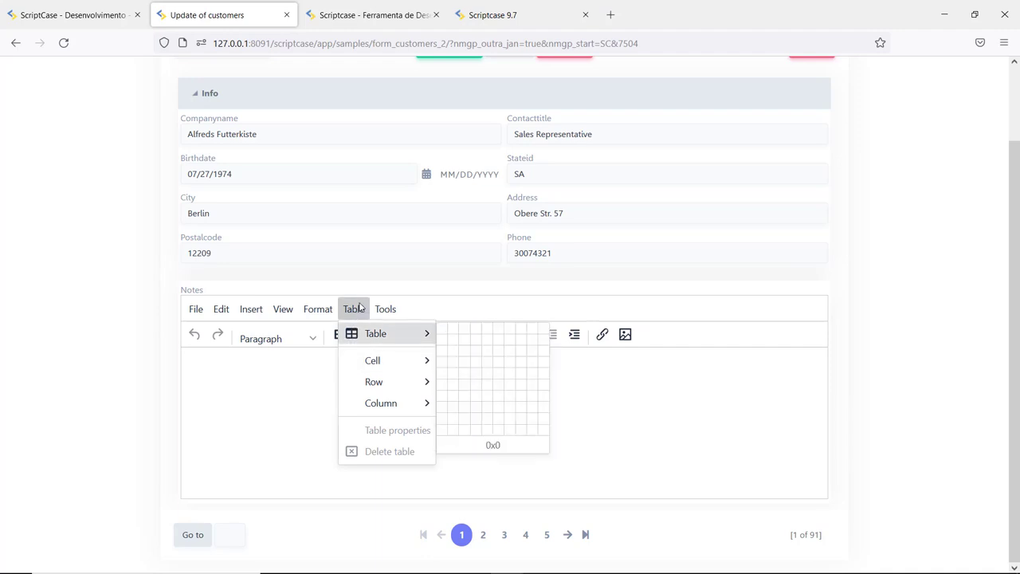
pyautogui.moveTo(285, 310)
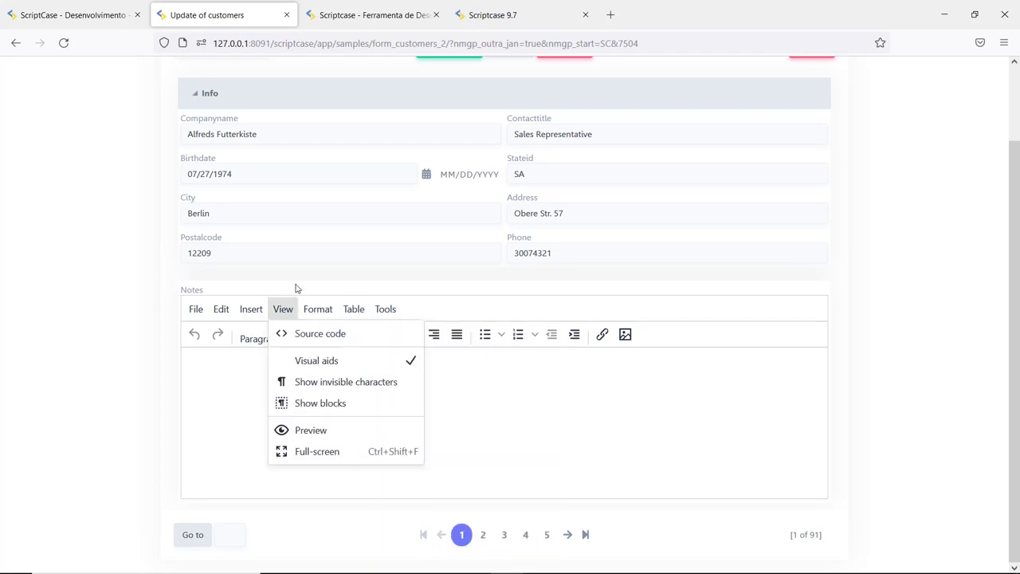
pyautogui.moveTo(323, 313)
pyautogui.scroll(-3, 339, 391)
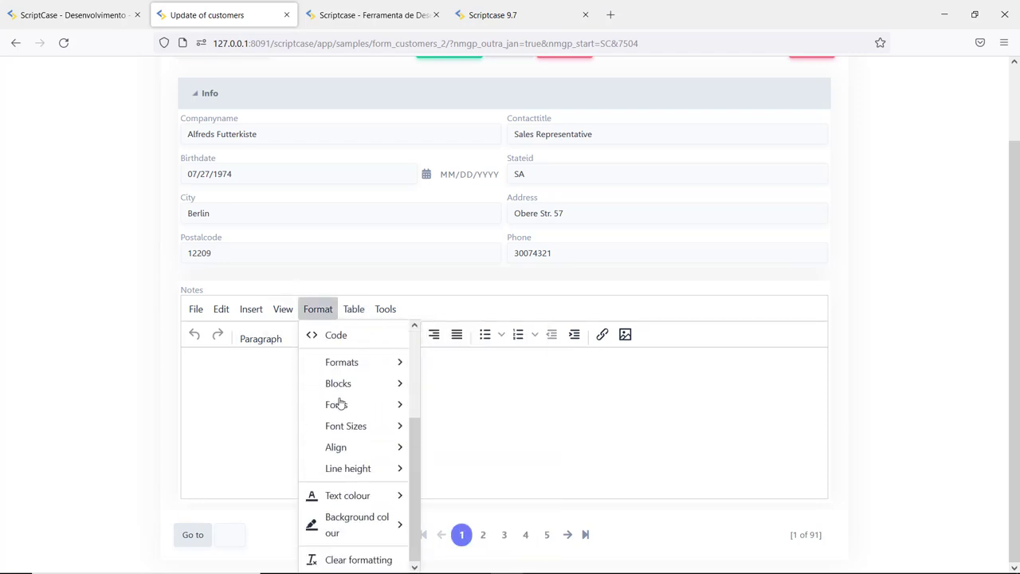
pyautogui.moveTo(366, 517)
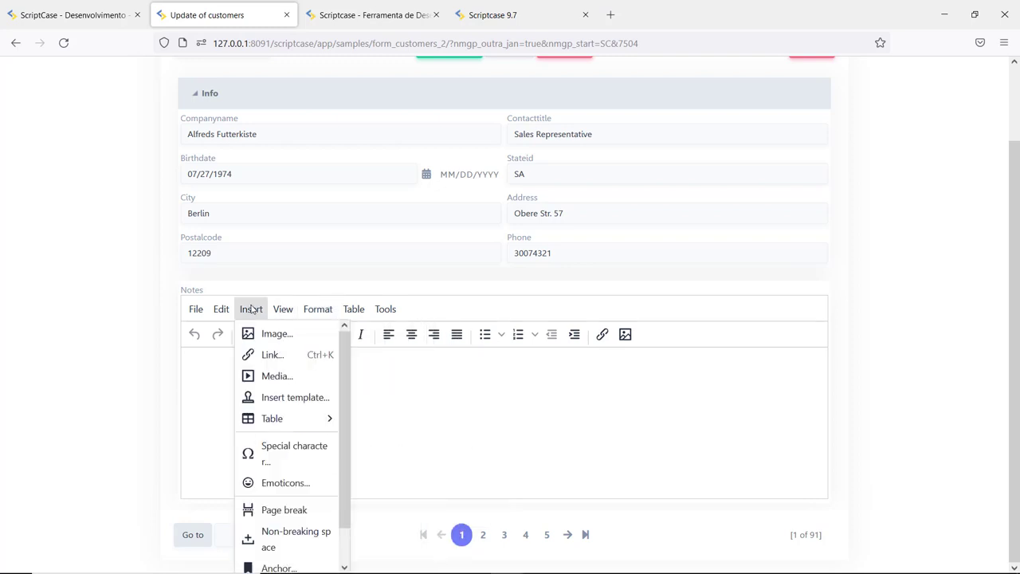
pyautogui.moveTo(196, 310)
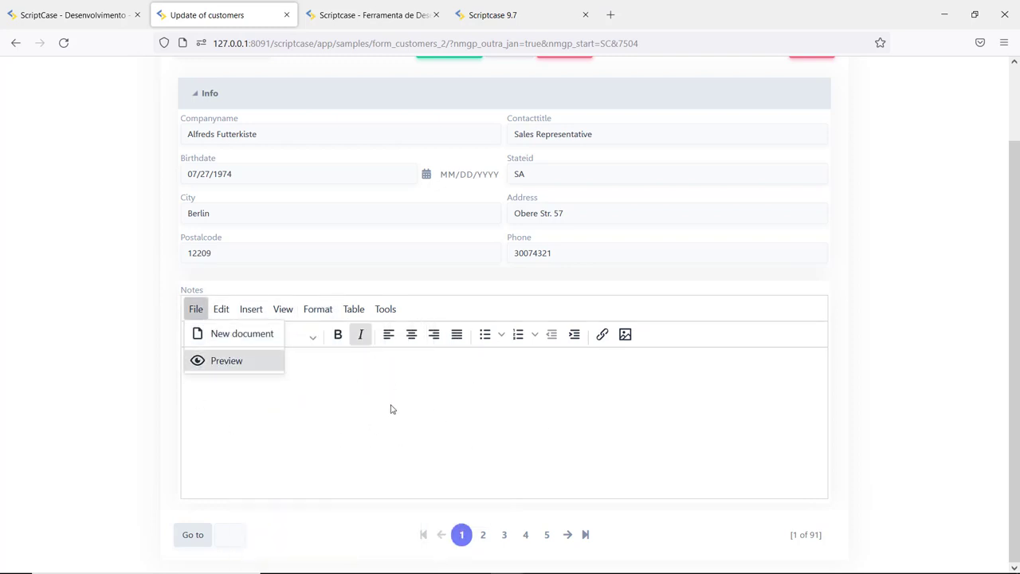
pyautogui.click(378, 430)
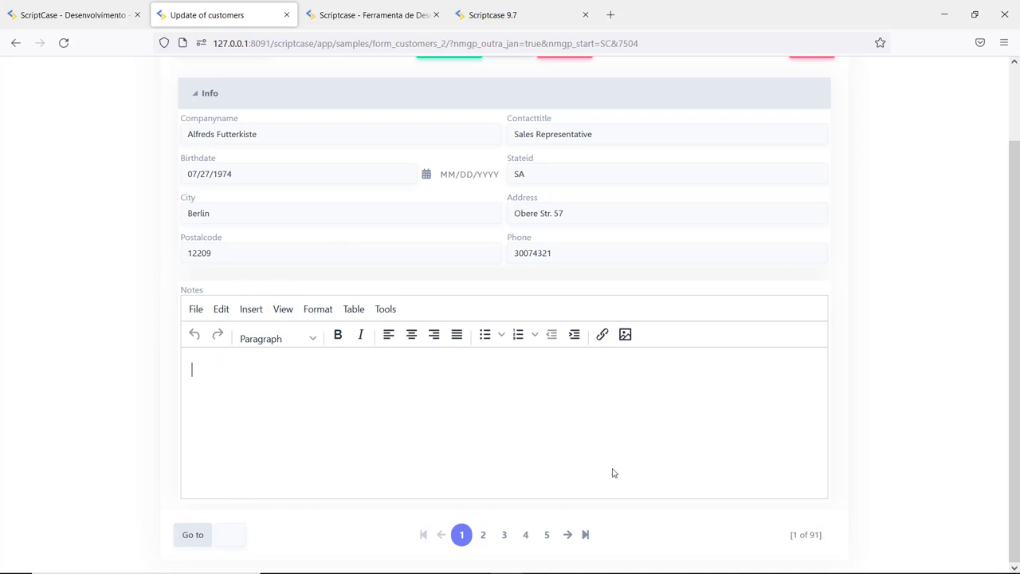
# - Switch back to the Scriptcase development page and try the clean and full HTML editor templates on the notes field
pyautogui.click(73, 15)
pyautogui.scroll(-3, 343, 436)
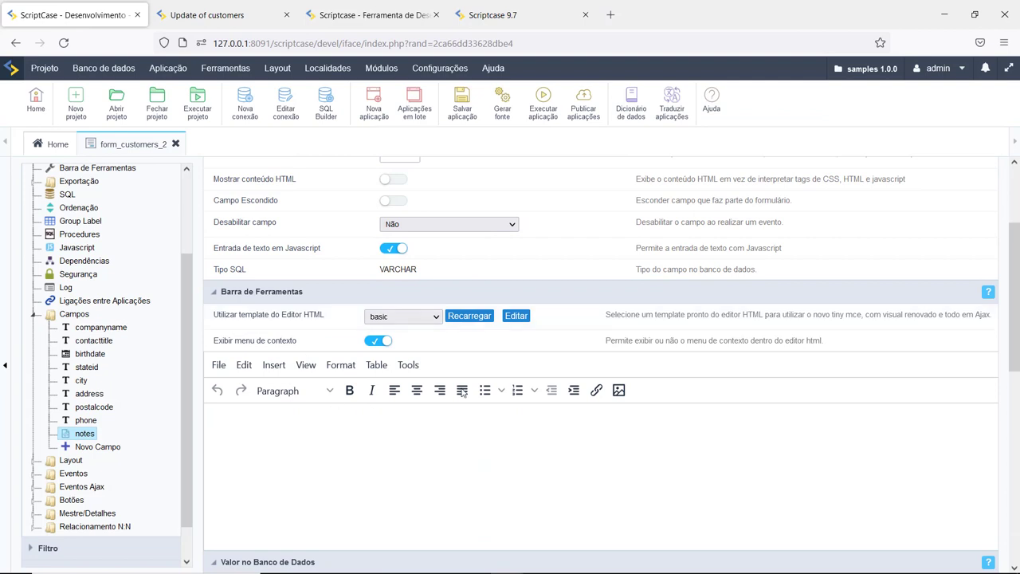
pyautogui.click(402, 317)
pyautogui.click(409, 365)
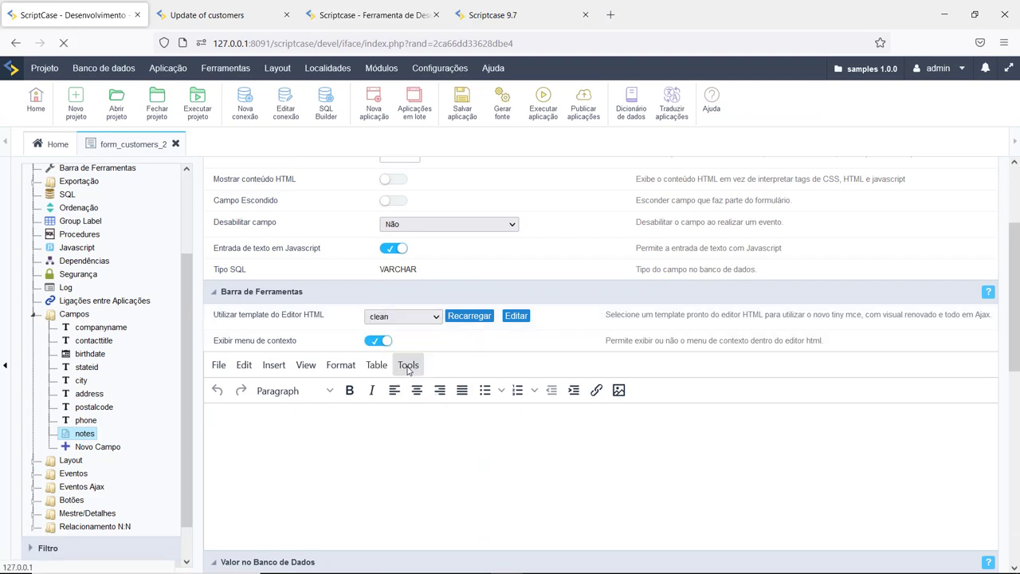
pyautogui.scroll(-2, 401, 433)
pyautogui.scroll(1, 403, 383)
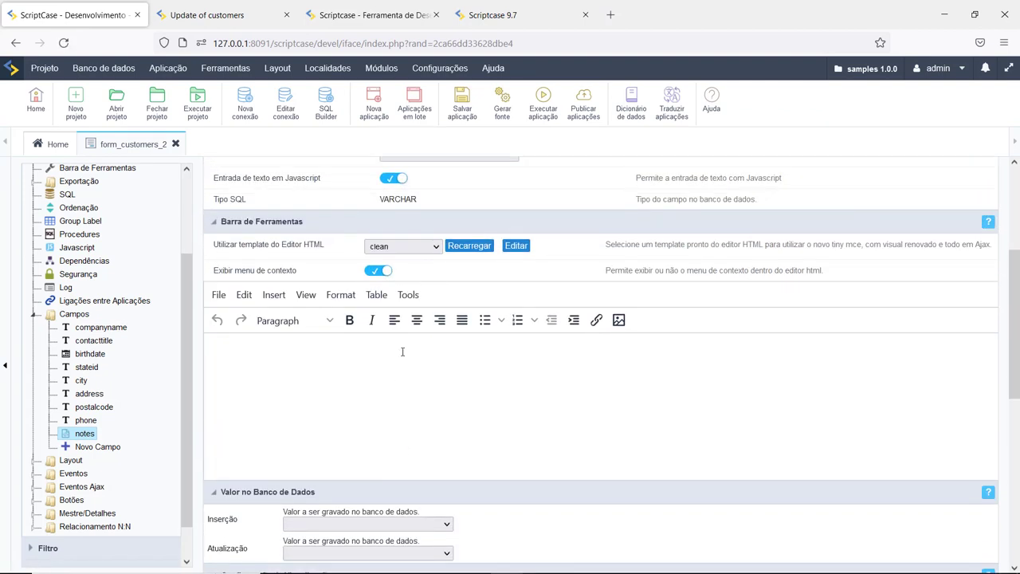
pyautogui.click(404, 246)
pyautogui.click(407, 292)
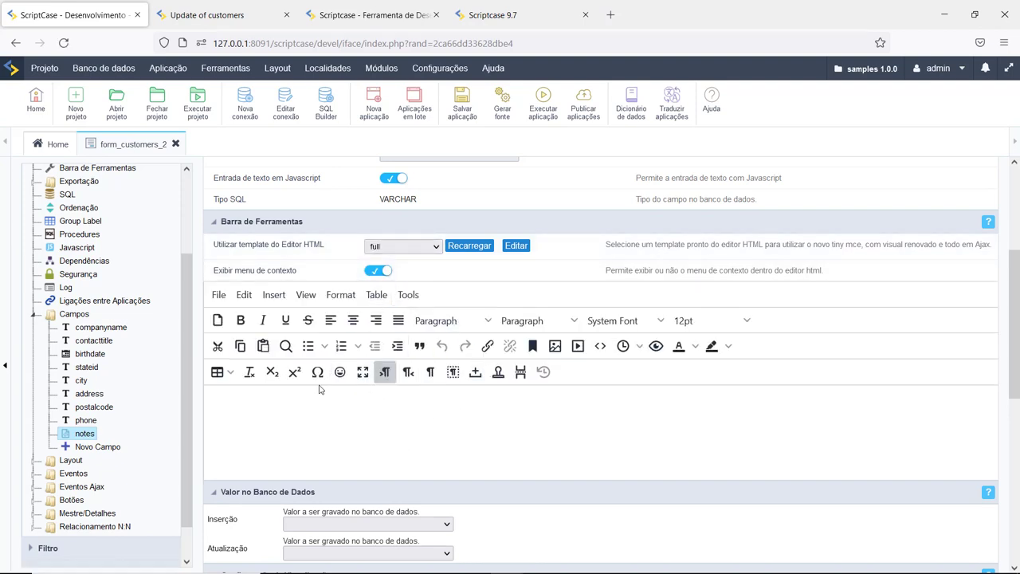
# - Try the clean template again and return the notes field's HTML editor template to basic
pyautogui.click(403, 247)
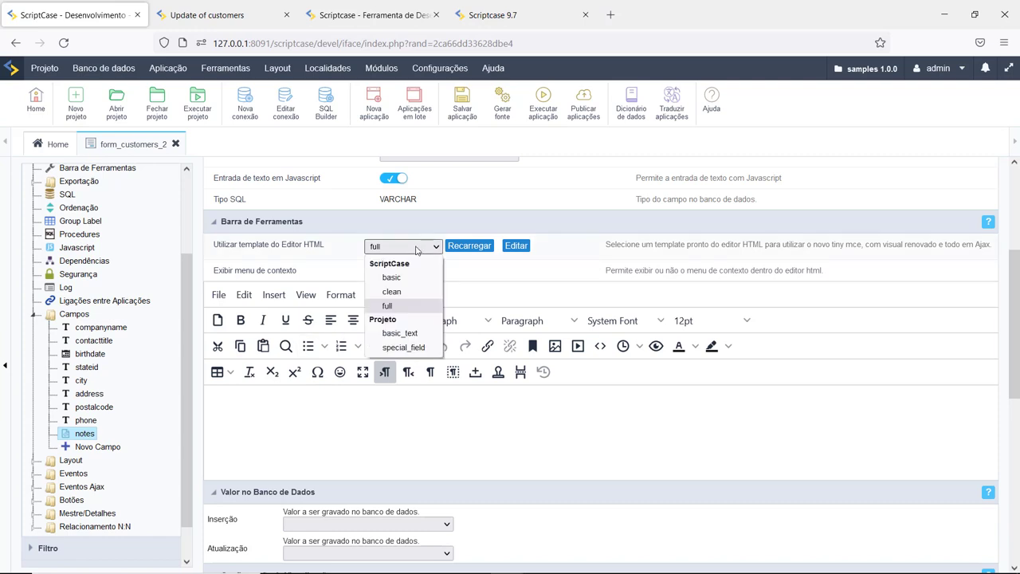
pyautogui.click(407, 291)
pyautogui.click(425, 247)
pyautogui.click(417, 278)
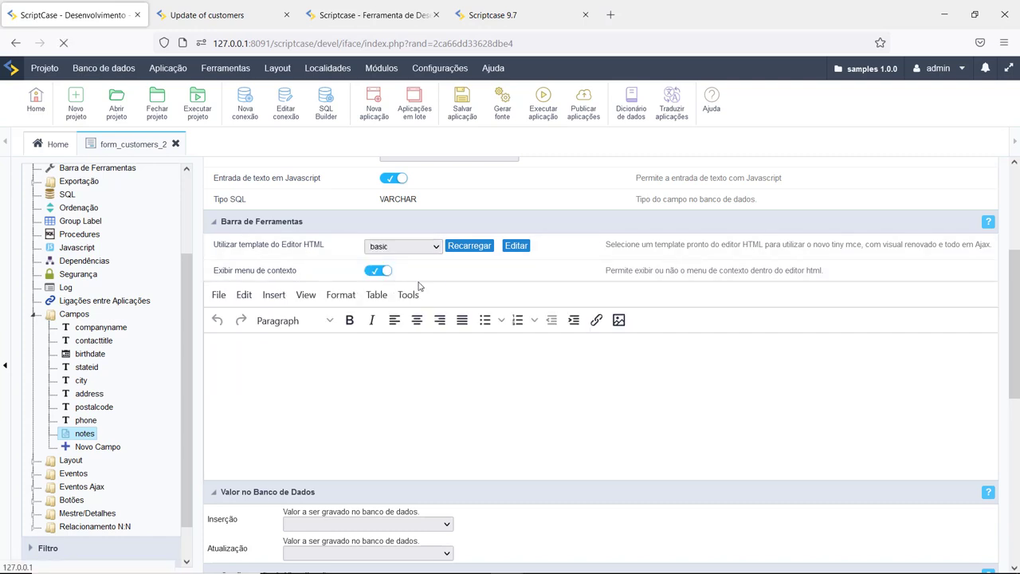
# - Open the basic HTML editor template for editing and examine its available buttons, buttons in use, preview and Layout menu entry
pyautogui.click(515, 246)
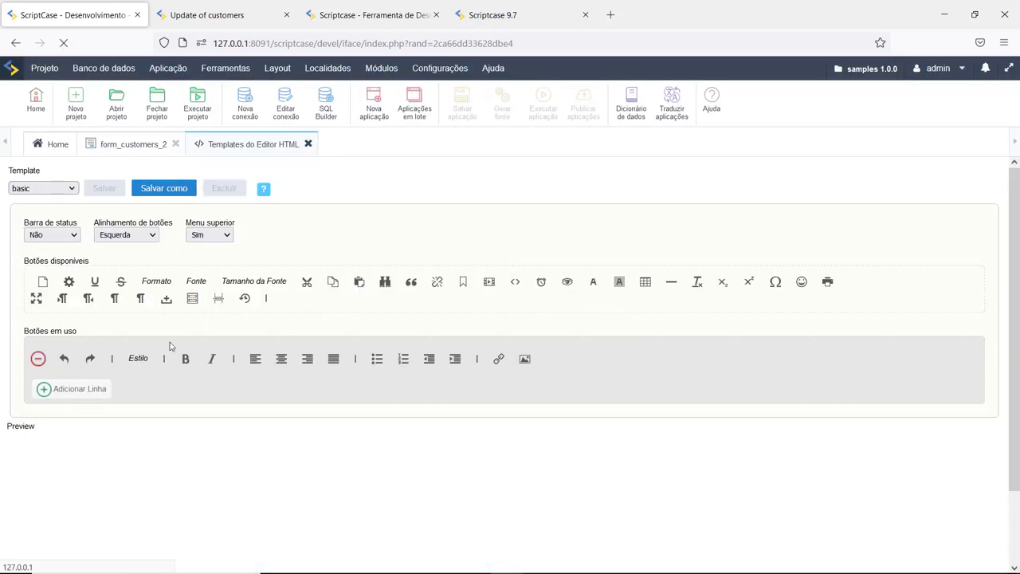
pyautogui.scroll(-2, 170, 342)
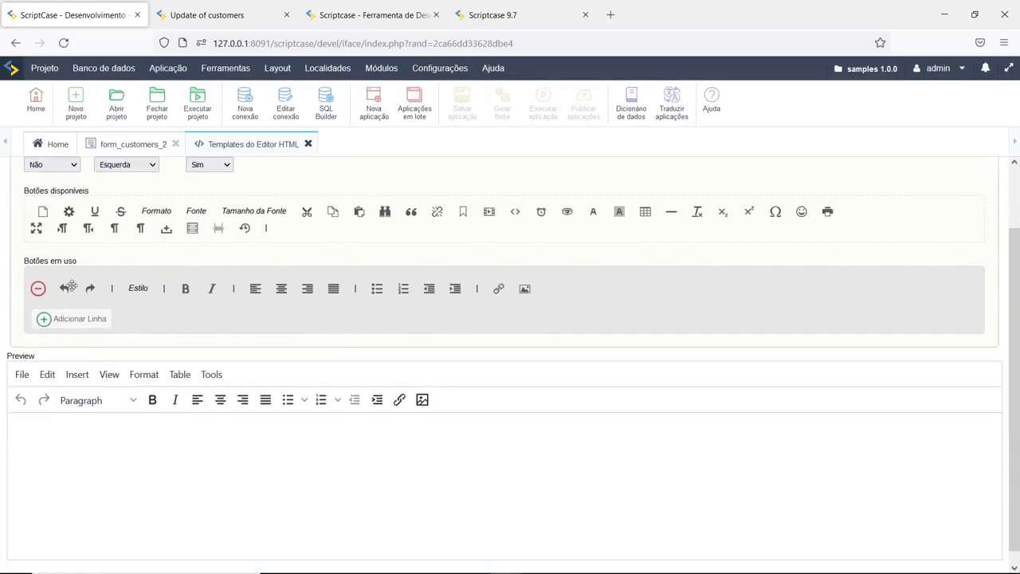
pyautogui.scroll(2, 223, 333)
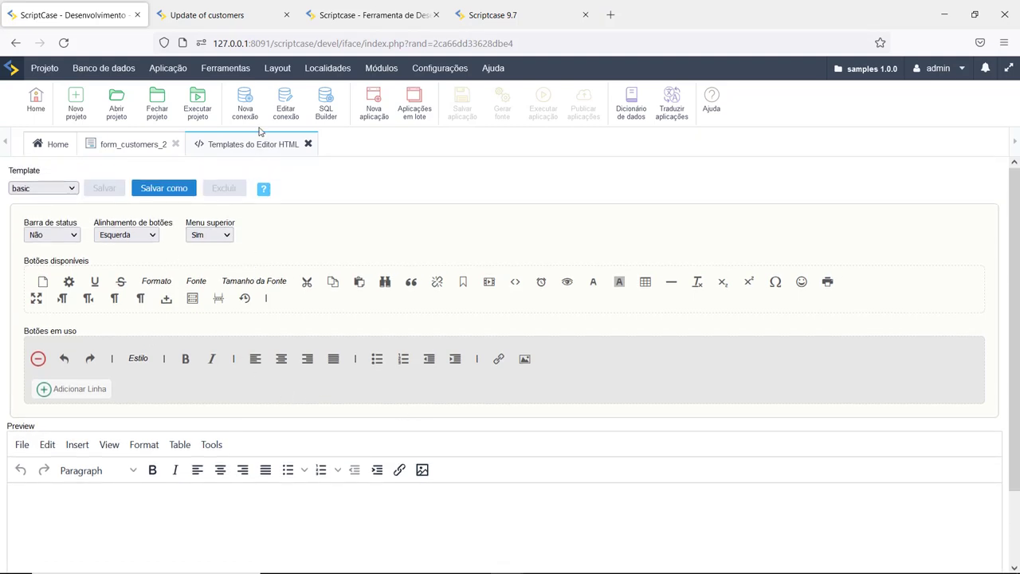
pyautogui.moveTo(278, 71)
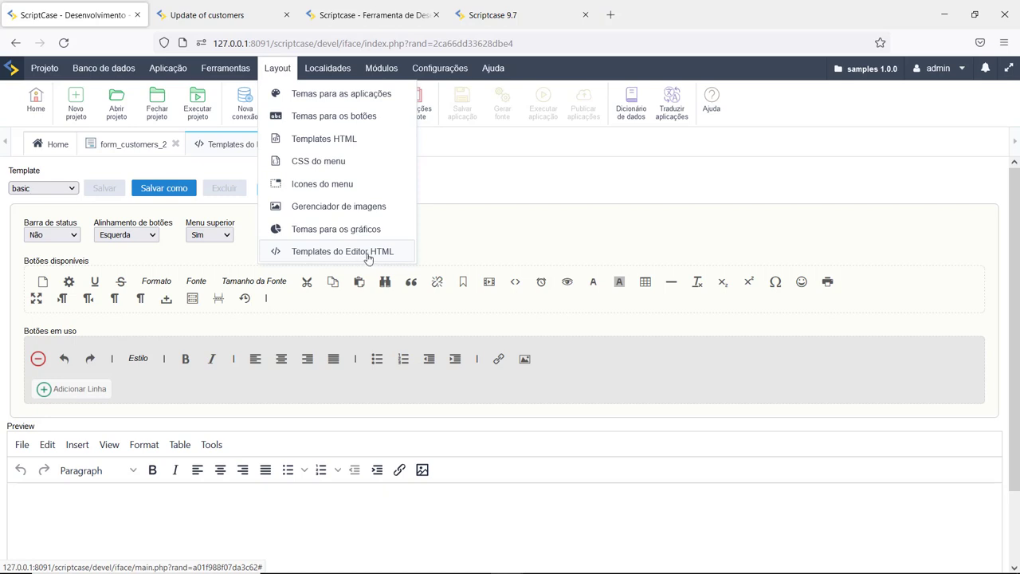
pyautogui.scroll(-1, 440, 438)
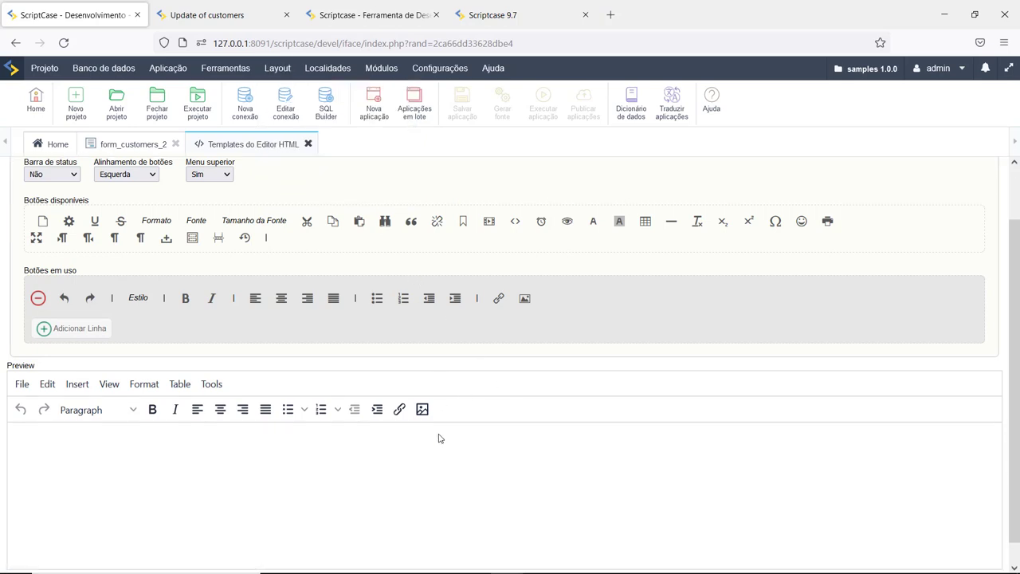
pyautogui.scroll(1, 420, 439)
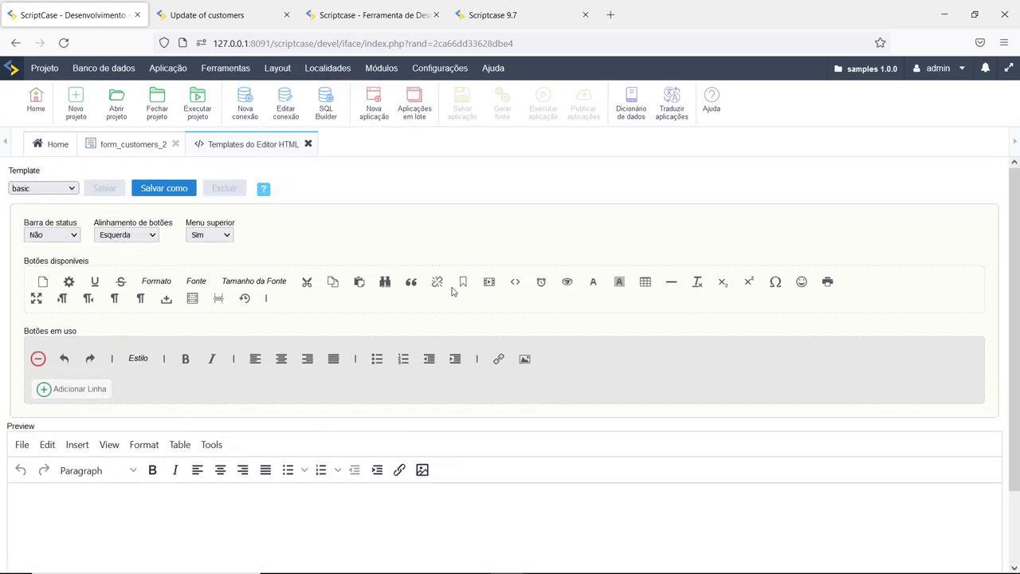
# - Return to the form_customers_2 settings and try the project template basic_text on the notes field's HTML editor
pyautogui.click(135, 145)
pyautogui.scroll(1, 354, 430)
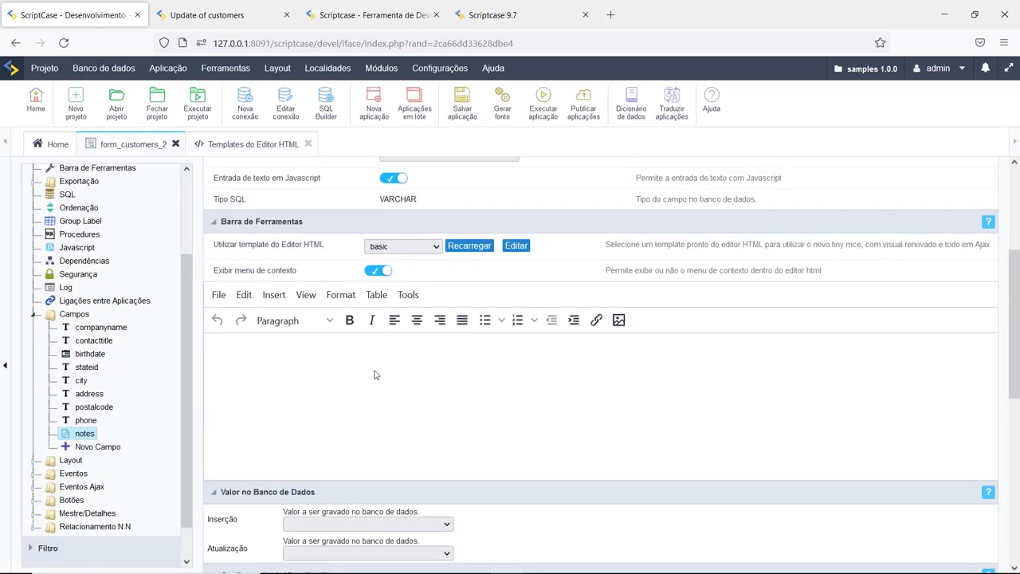
pyautogui.click(429, 247)
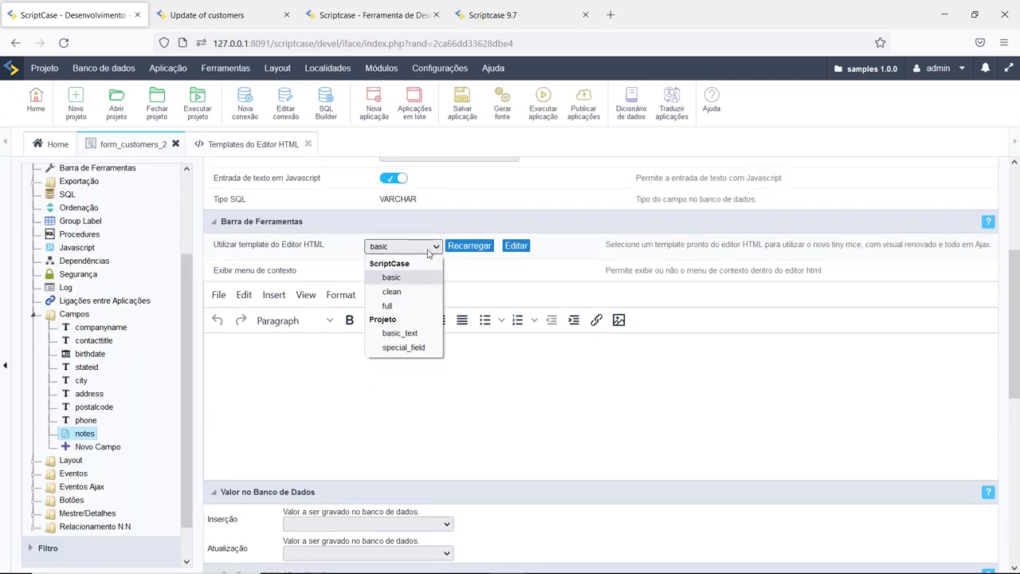
pyautogui.click(399, 334)
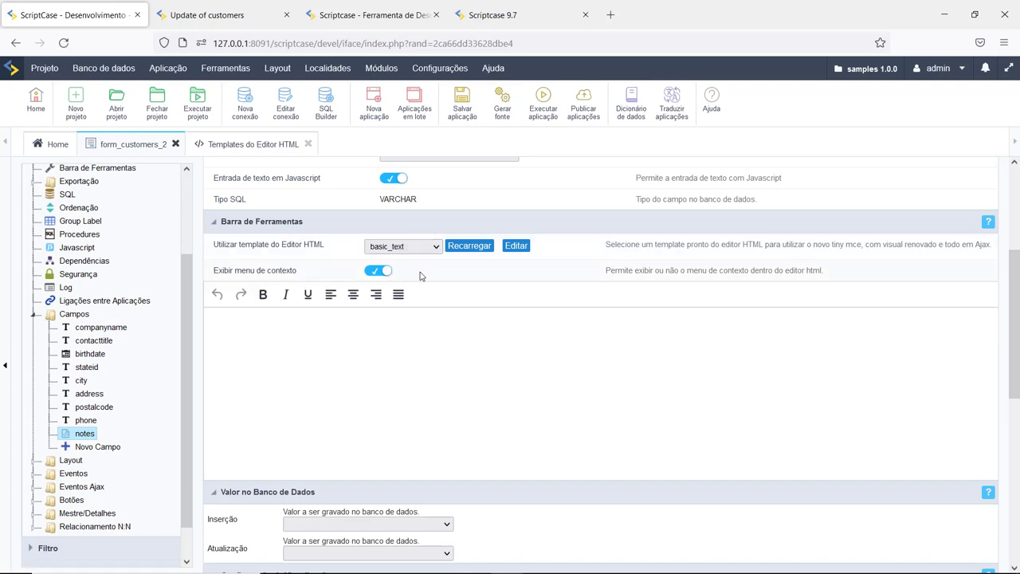
# - Set the notes field's HTML editor template to the project template special_field
pyautogui.click(429, 249)
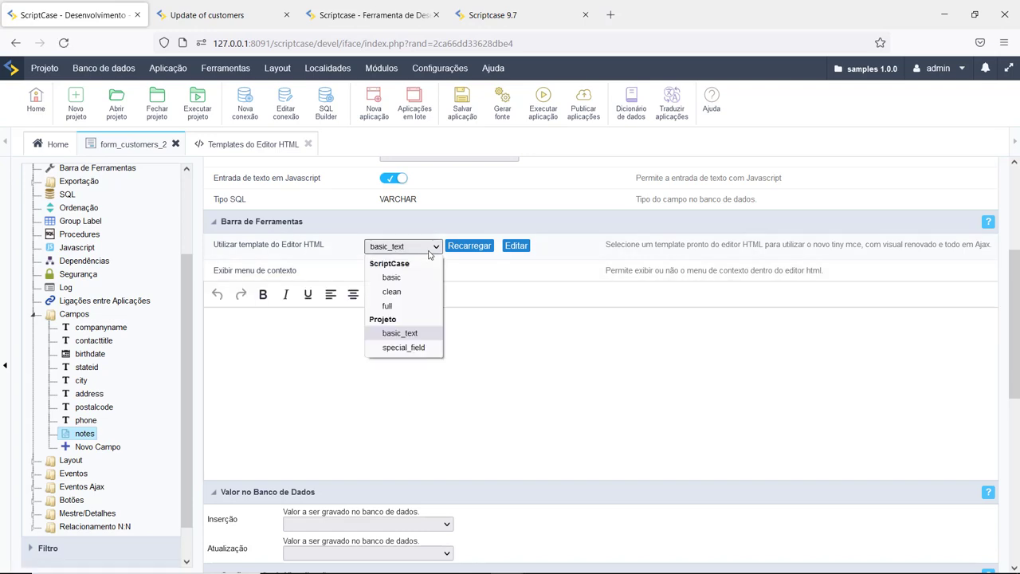
pyautogui.click(416, 347)
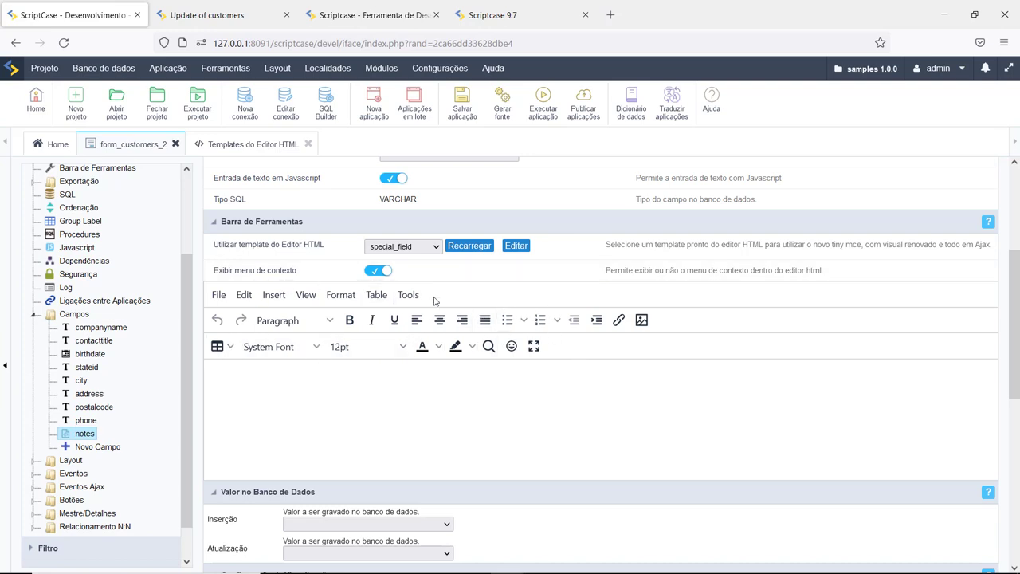
pyautogui.click(425, 252)
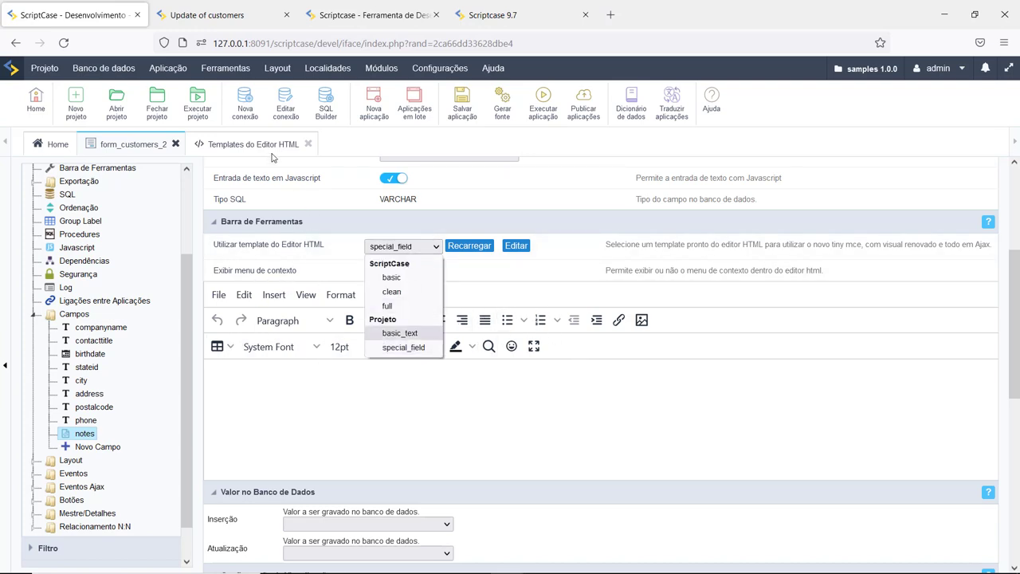
pyautogui.click(319, 395)
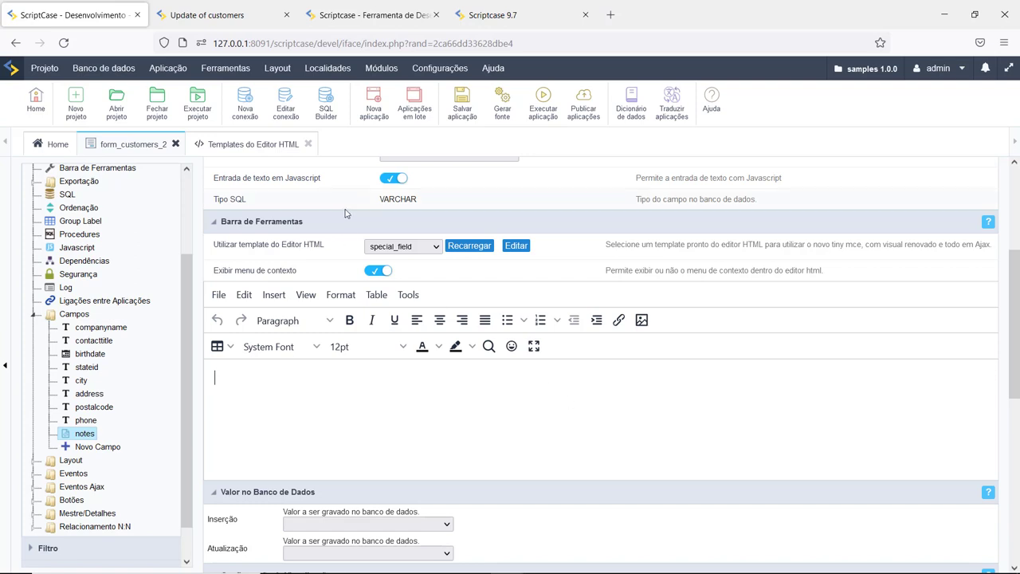
# - Place the older form_customers browser window side by side with the running form_customers_2 form
pyautogui.click(235, 11)
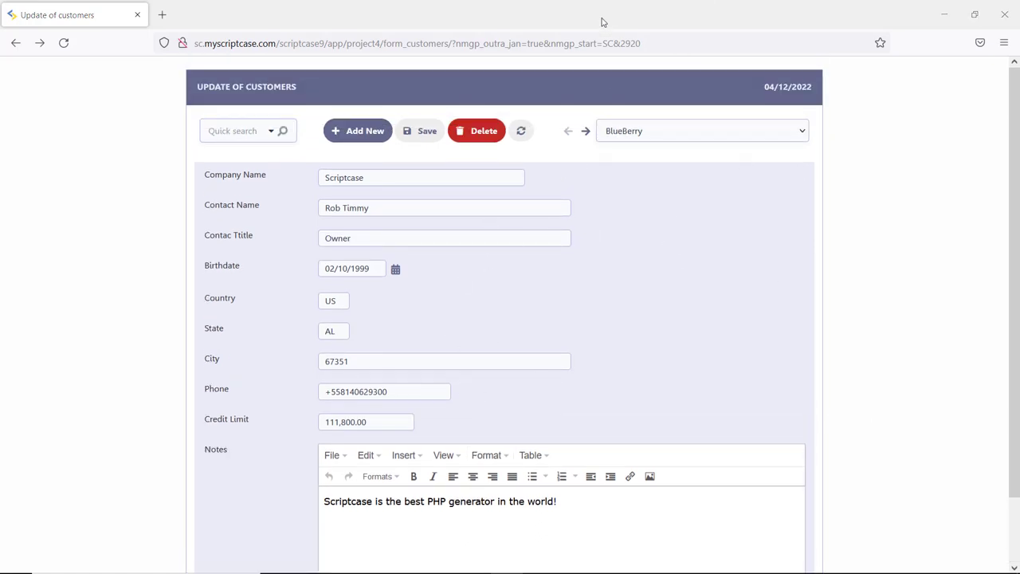
pyautogui.moveTo(603, 23); pyautogui.dragTo(2, 201)
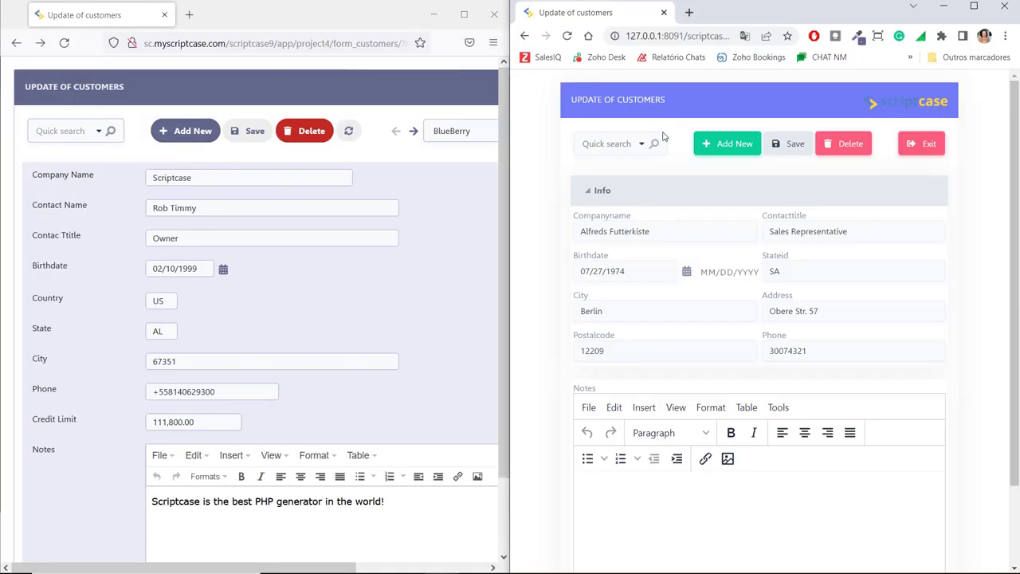
pyautogui.click(643, 135)
# - Compare the Notes editor's menus and toolbar in the older customer form with those in the new form
pyautogui.scroll(-1, 275, 303)
pyautogui.scroll(1, 292, 367)
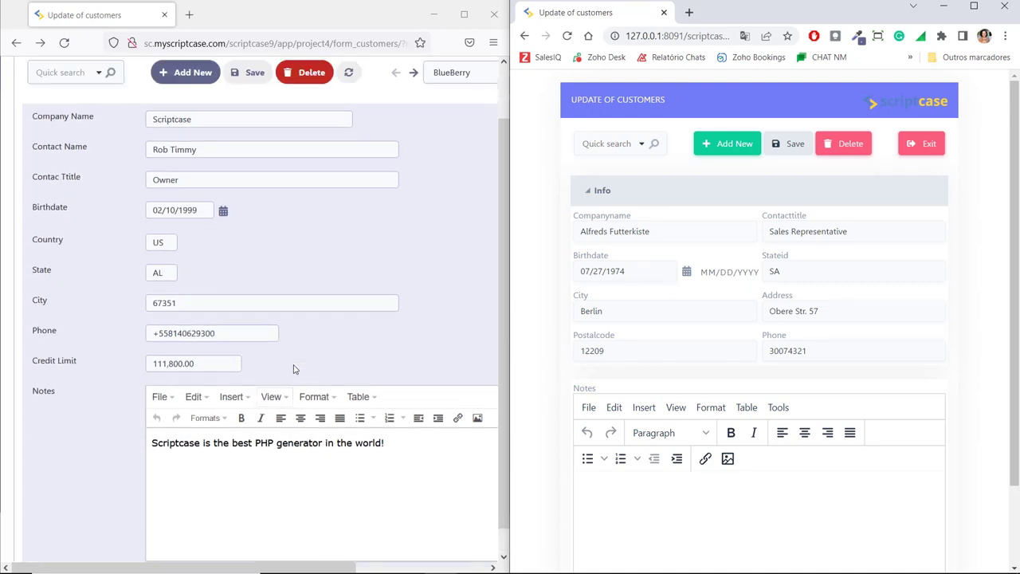
pyautogui.scroll(-1, 305, 342)
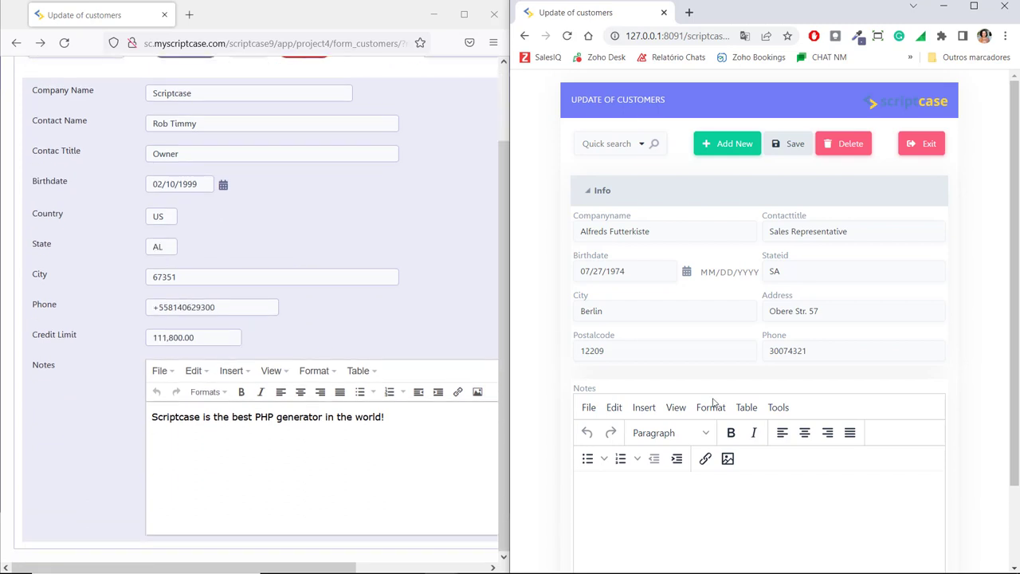
pyautogui.scroll(-2, 885, 275)
pyautogui.scroll(2, 861, 298)
pyautogui.scroll(-2, 856, 318)
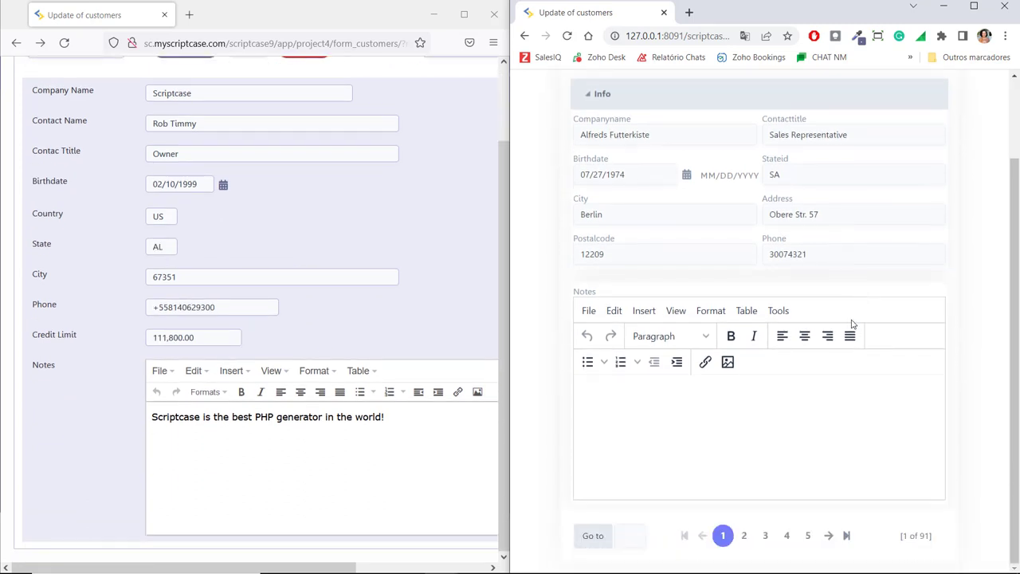
pyautogui.scroll(2, 845, 363)
pyautogui.scroll(-2, 842, 368)
pyautogui.scroll(1, 200, 334)
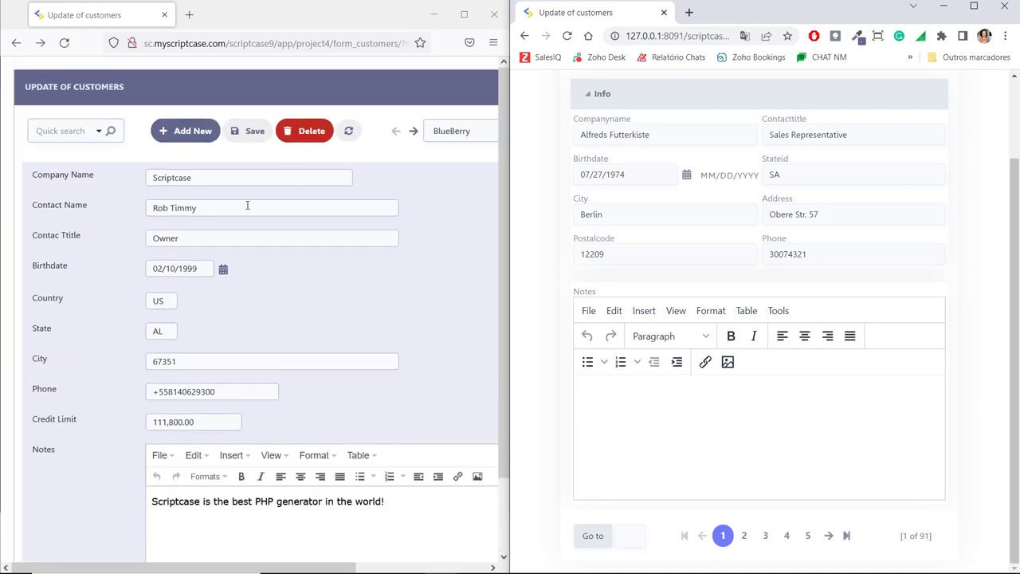
pyautogui.scroll(2, 661, 396)
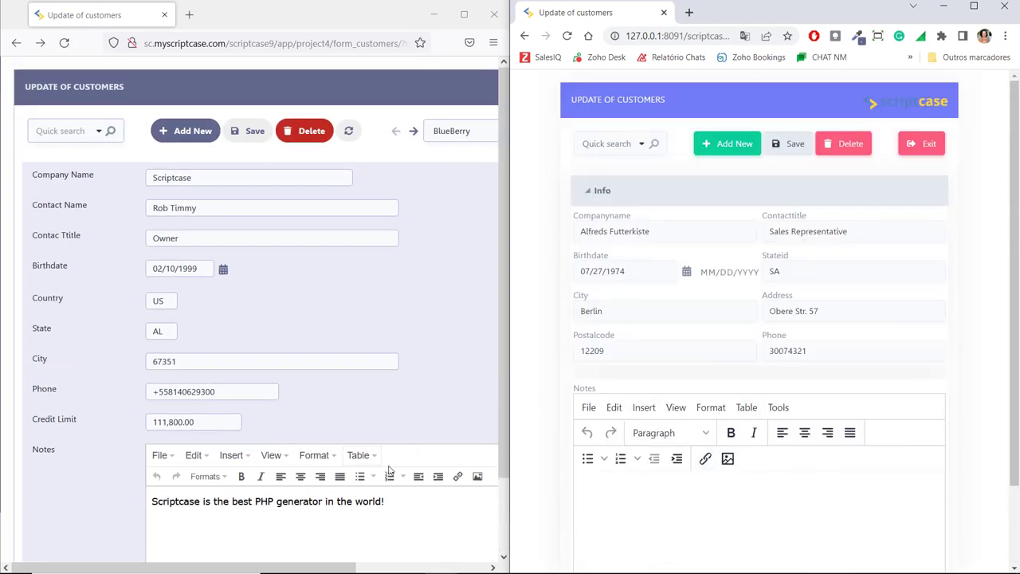
pyautogui.scroll(-1, 390, 479)
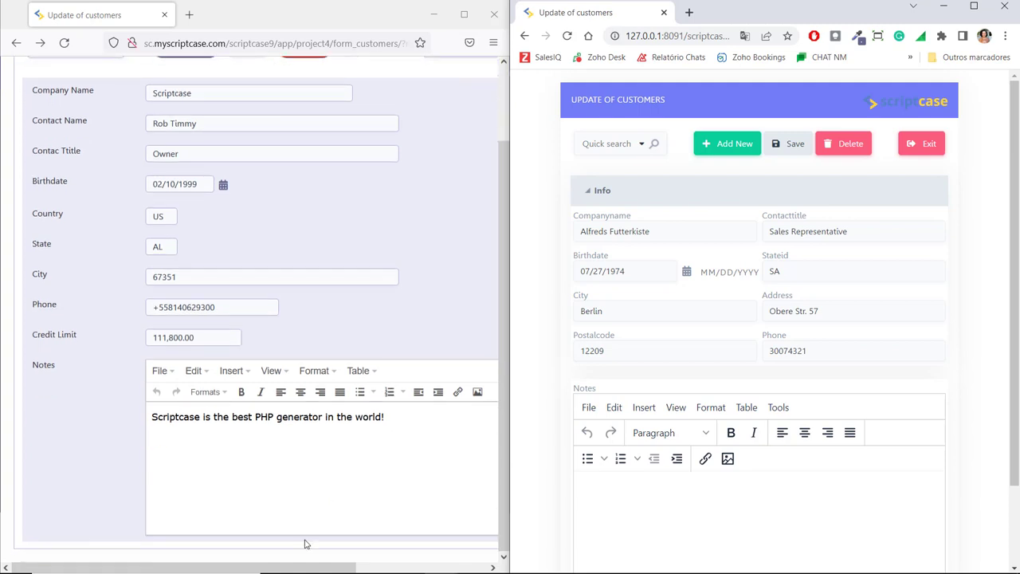
# - Compare the overall layout and Notes editor of the older customer form with those of form_customers_2
pyautogui.moveTo(273, 571); pyautogui.dragTo(447, 546)
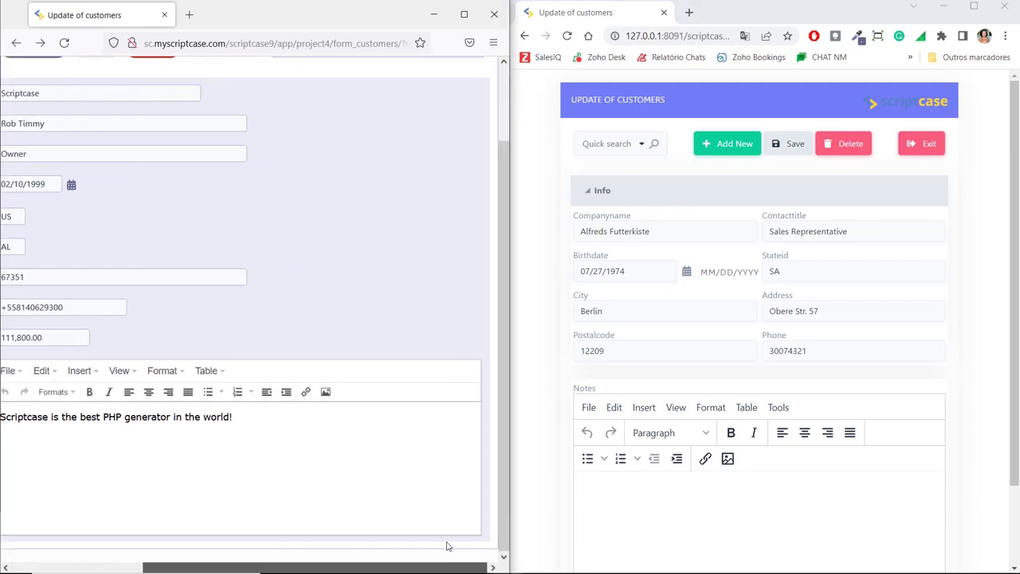
pyautogui.moveTo(375, 562); pyautogui.dragTo(239, 565)
pyautogui.scroll(-2, 757, 422)
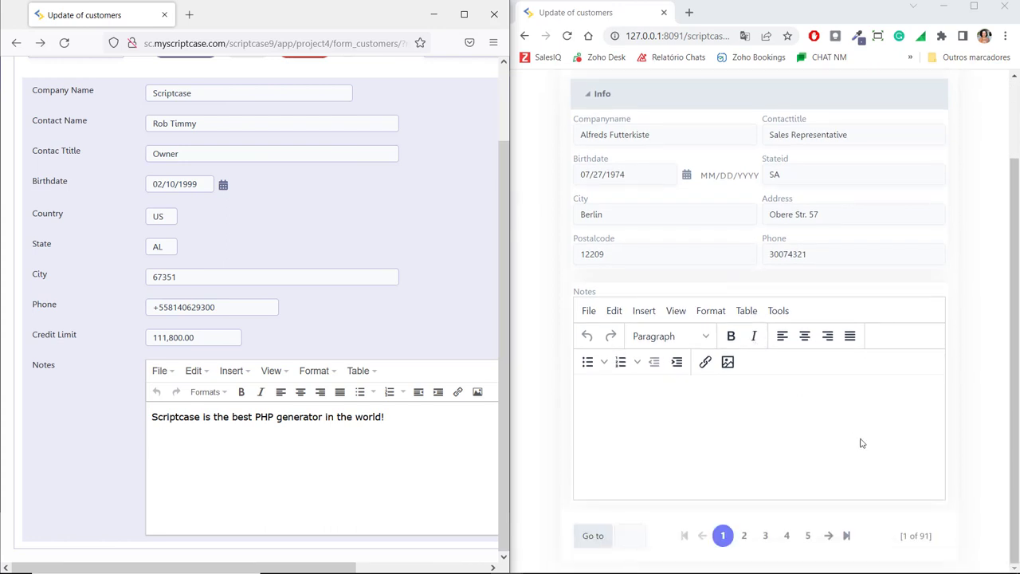
pyautogui.scroll(2, 876, 303)
pyautogui.scroll(-2, 879, 298)
pyautogui.scroll(2, 924, 467)
pyautogui.scroll(-2, 675, 435)
pyautogui.moveTo(322, 560)
pyautogui.moveTo(328, 567); pyautogui.dragTo(430, 567)
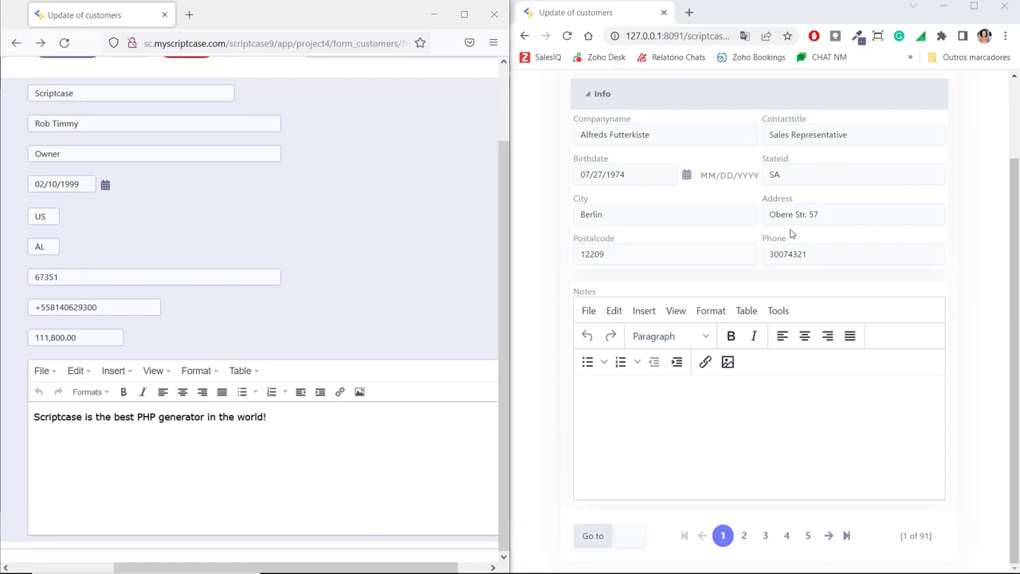
# - Examine the Insert, Format and Tools options of the new Notes editor, including the text and background colour choices
pyautogui.click(644, 311)
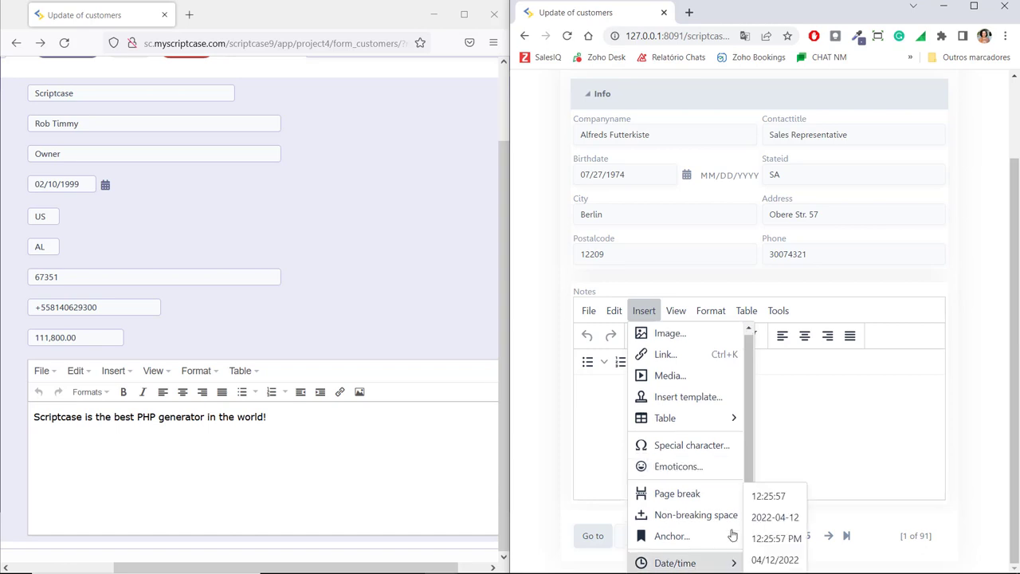
pyautogui.moveTo(711, 311)
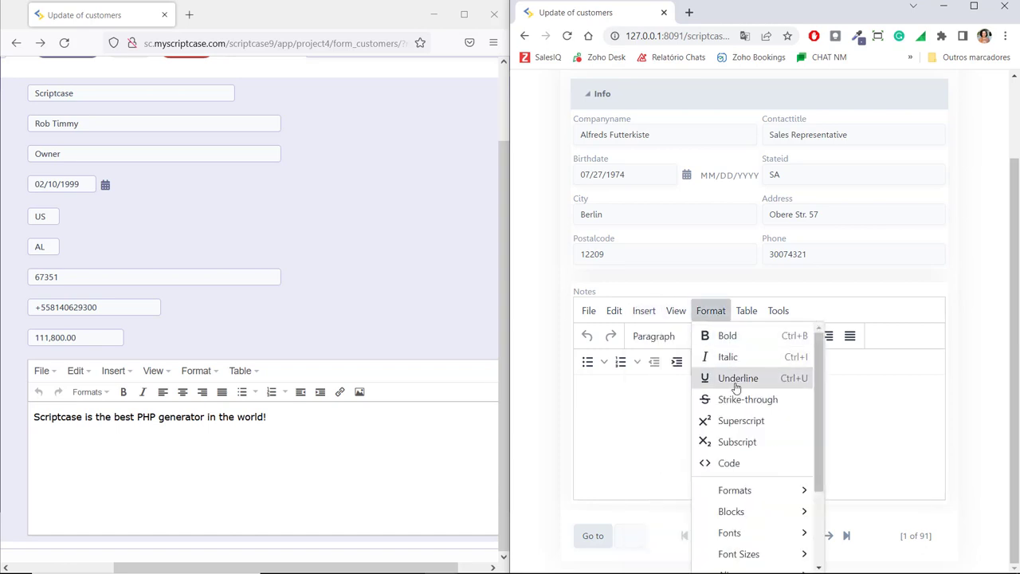
pyautogui.moveTo(749, 514)
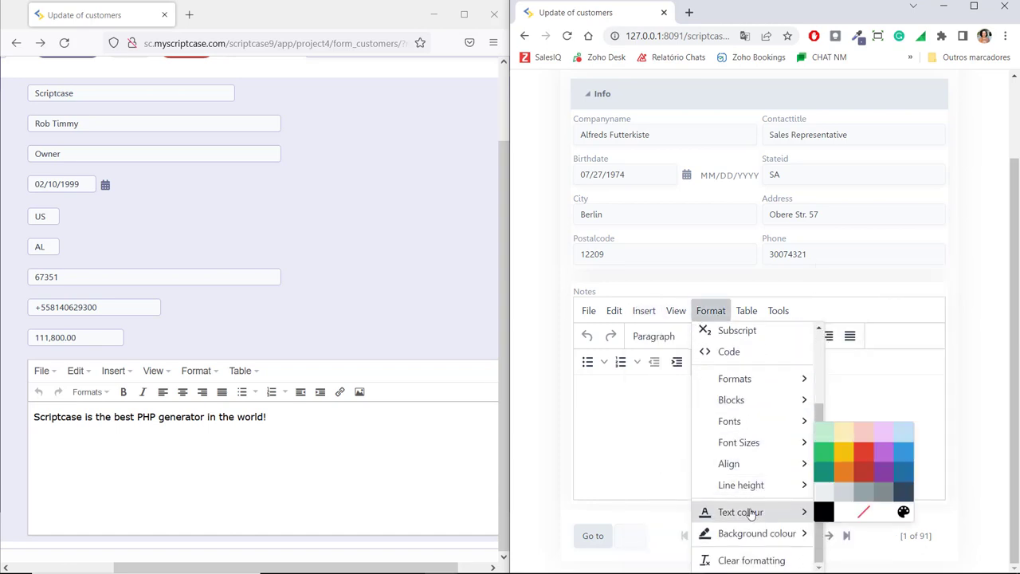
pyautogui.moveTo(765, 536)
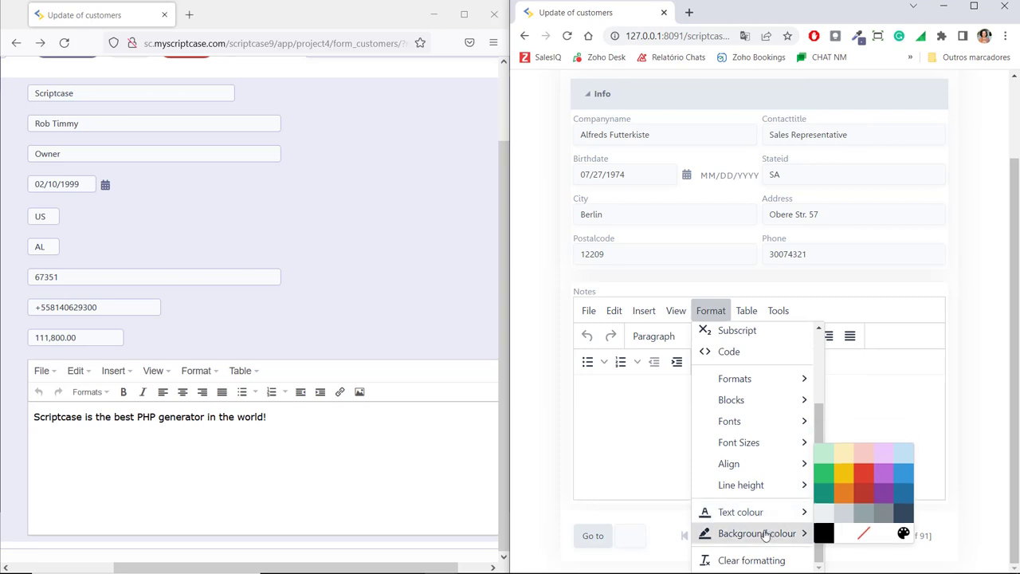
pyautogui.moveTo(723, 490)
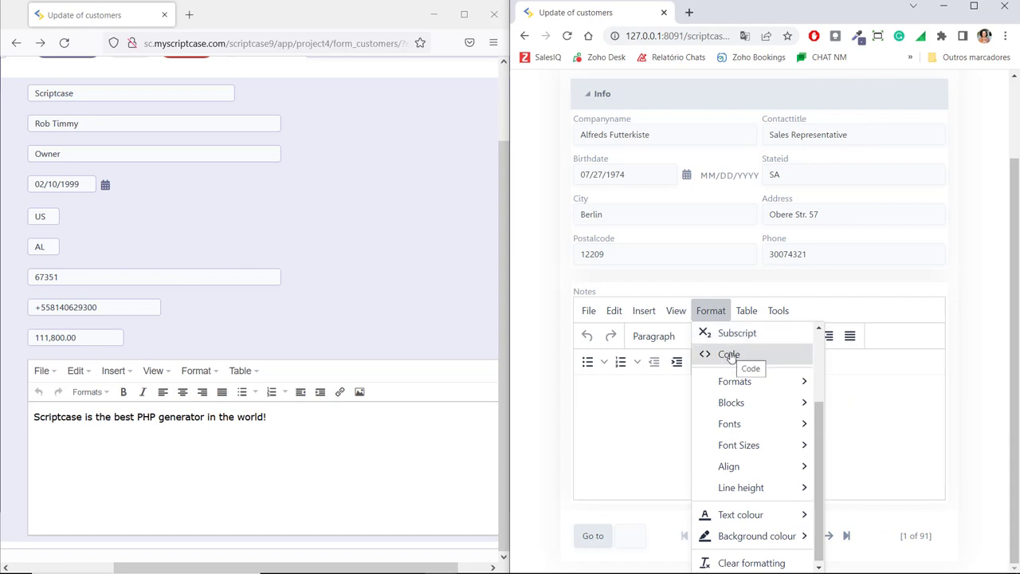
pyautogui.click(778, 311)
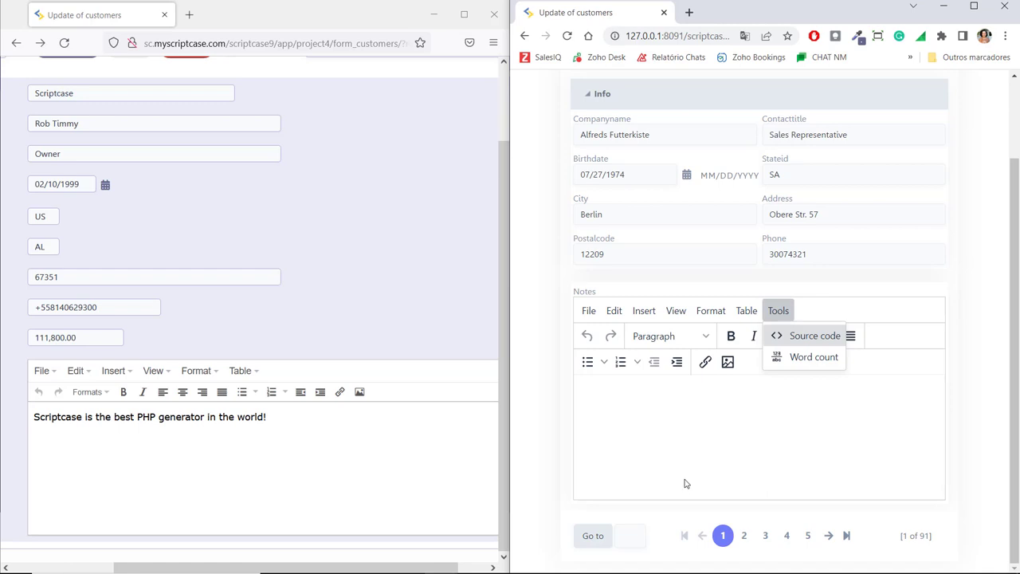
pyautogui.click(736, 443)
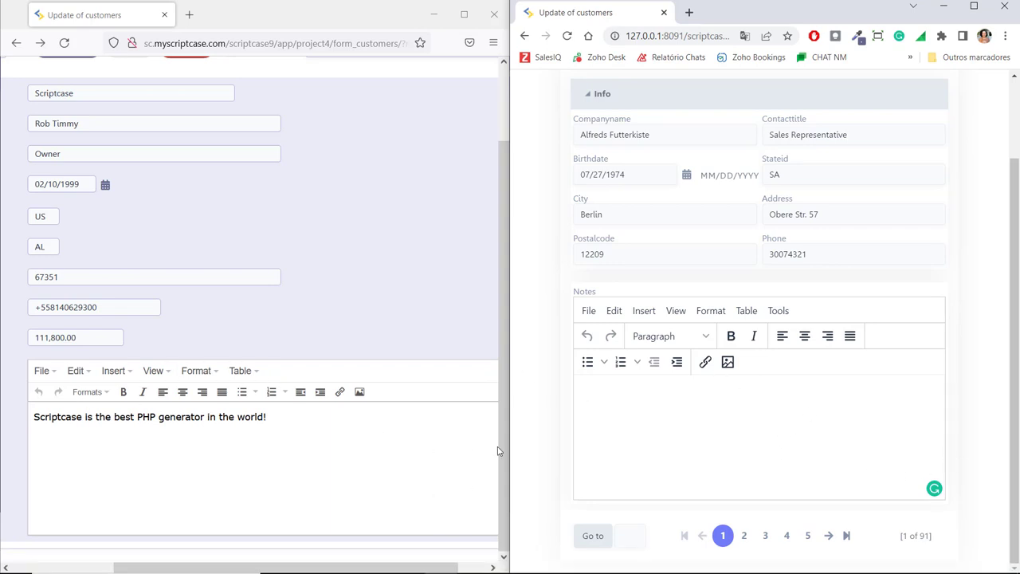
pyautogui.scroll(1, 709, 428)
pyautogui.scroll(-1, 674, 391)
# - Maximize the form_customers_2 window and load the form in the browser's iPhone 12 Pro device emulation, with a narrower inspector pane
pyautogui.click(974, 7)
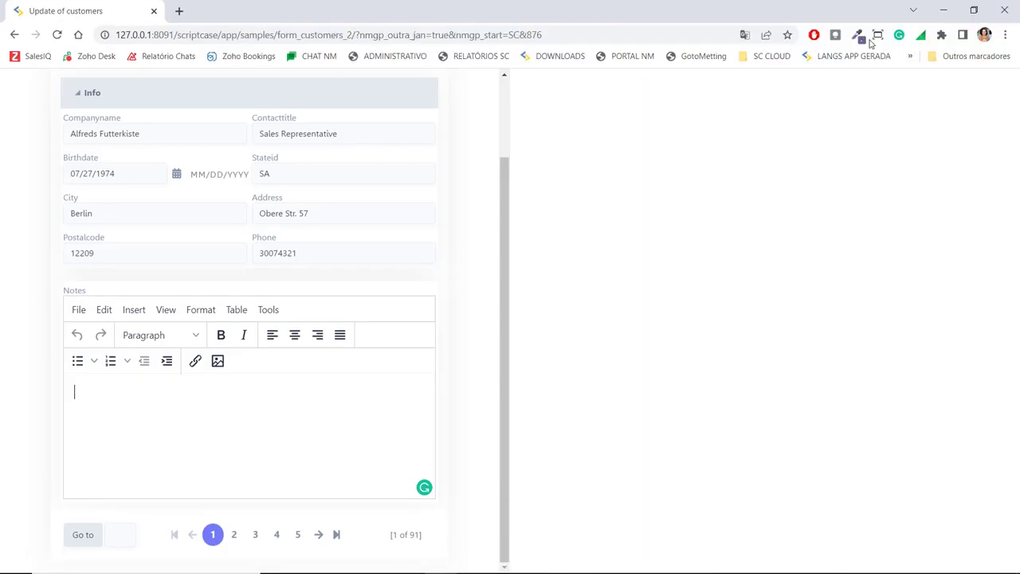
pyautogui.rightClick(895, 253)
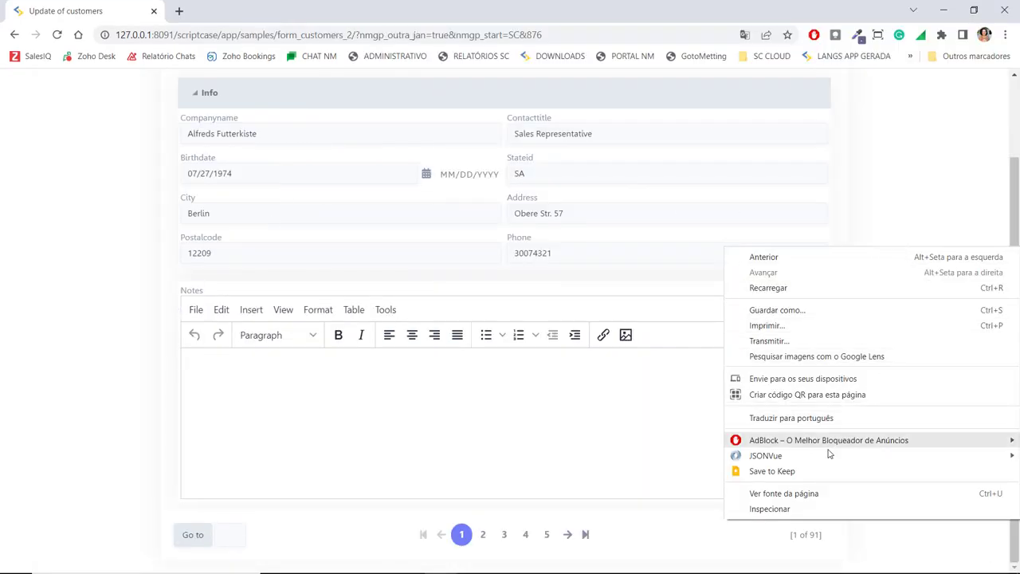
pyautogui.click(791, 507)
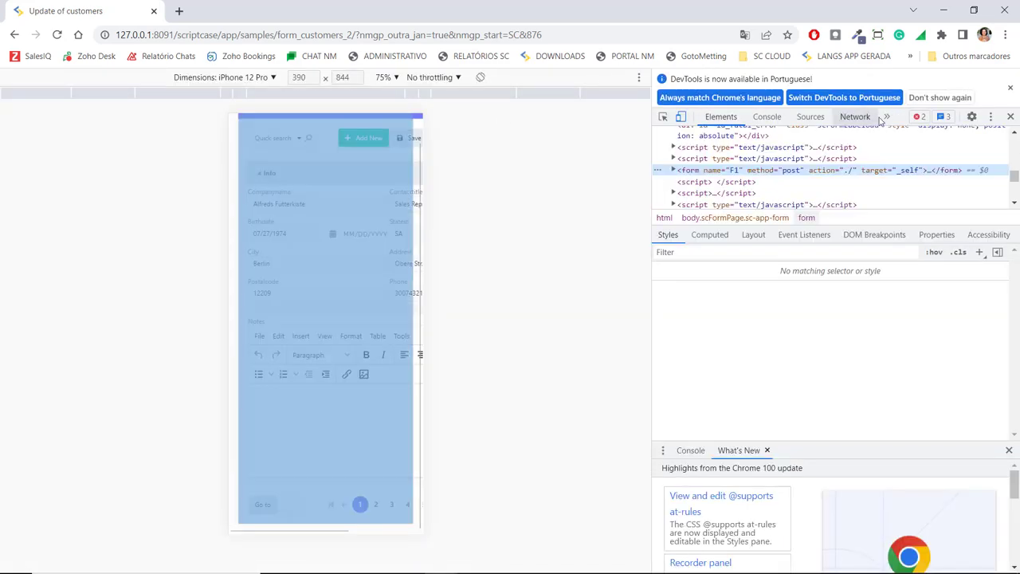
pyautogui.click(682, 117)
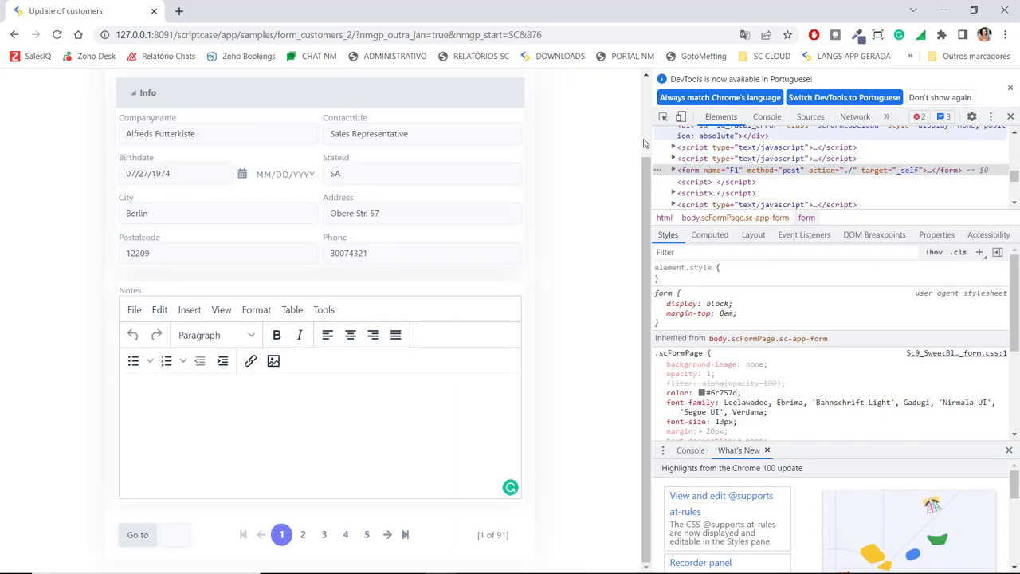
pyautogui.click(682, 117)
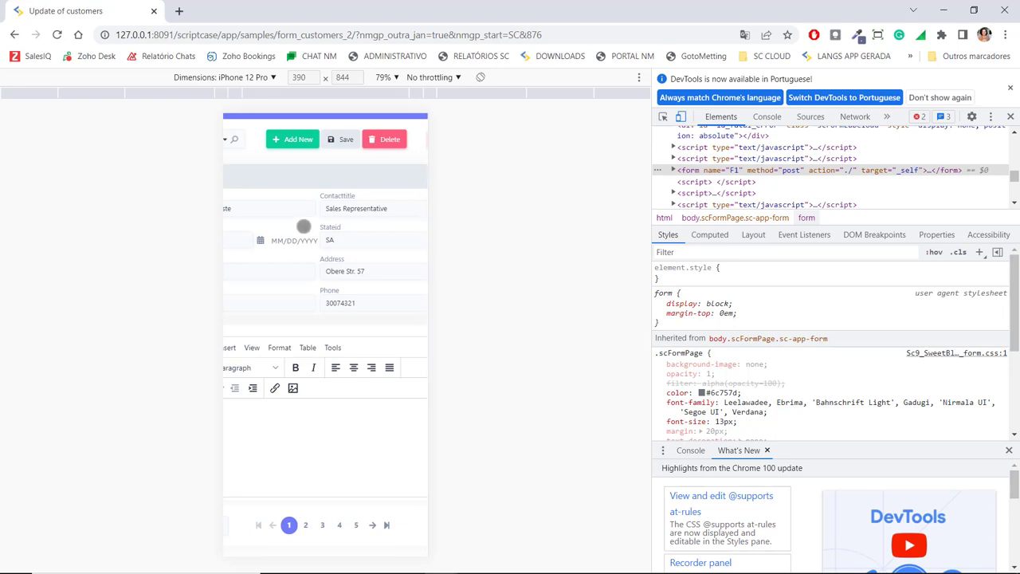
pyautogui.click(56, 35)
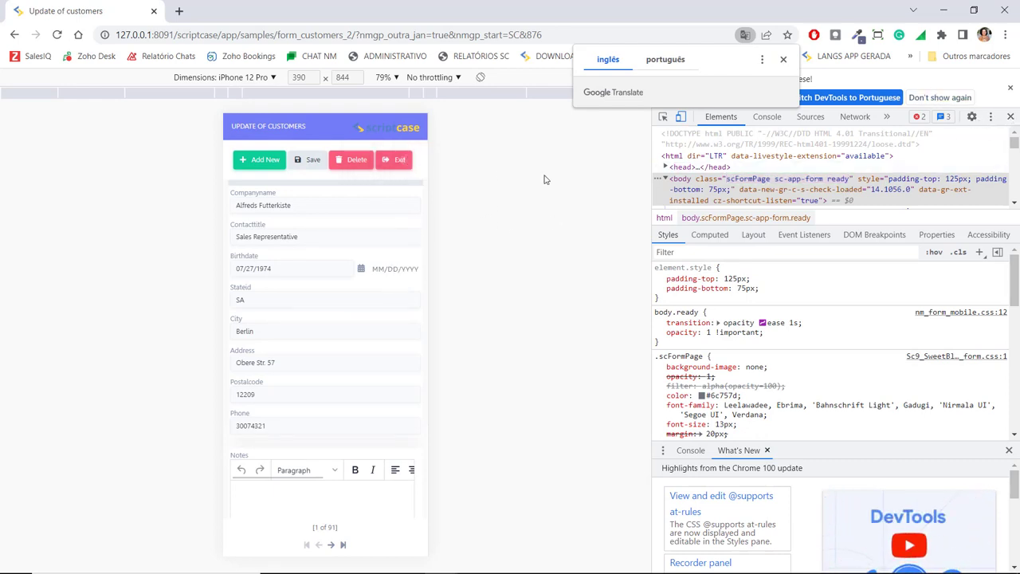
pyautogui.moveTo(653, 200); pyautogui.dragTo(855, 199)
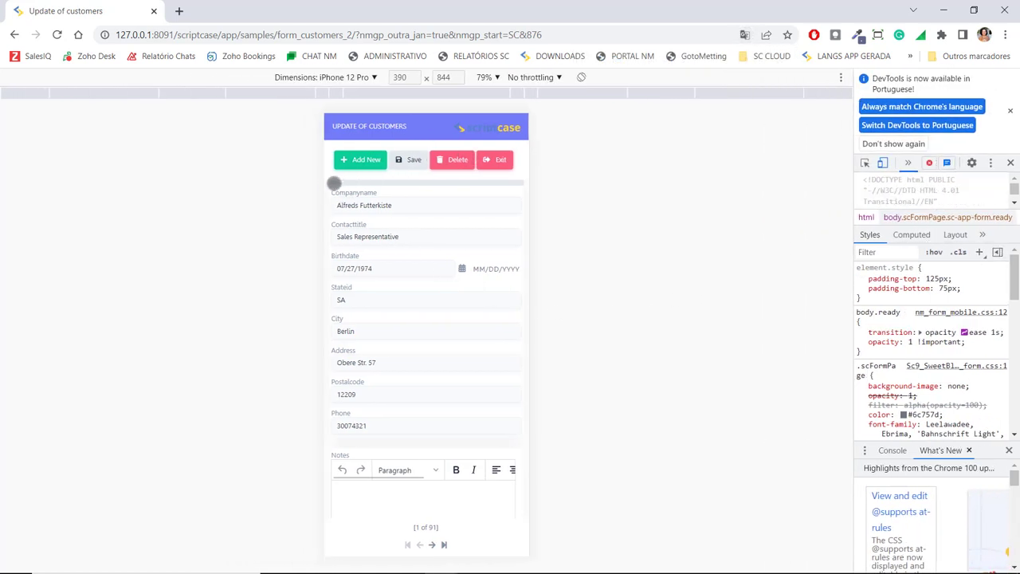
# - Examine the form's mobile layout and slide the Notes editor's toolbar sideways to see all its formatting tools
pyautogui.scroll(-2, 463, 180)
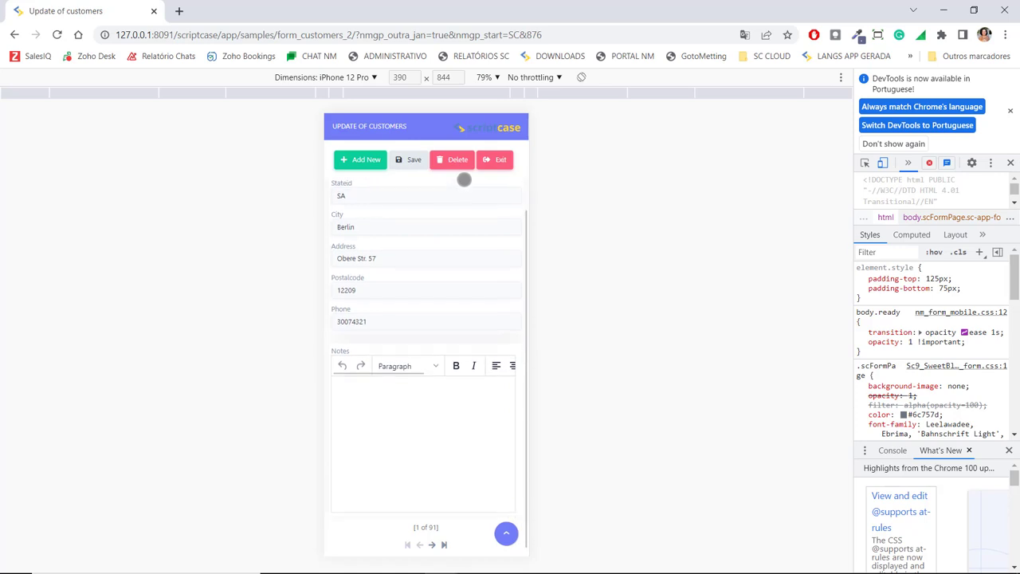
pyautogui.scroll(2, 464, 180)
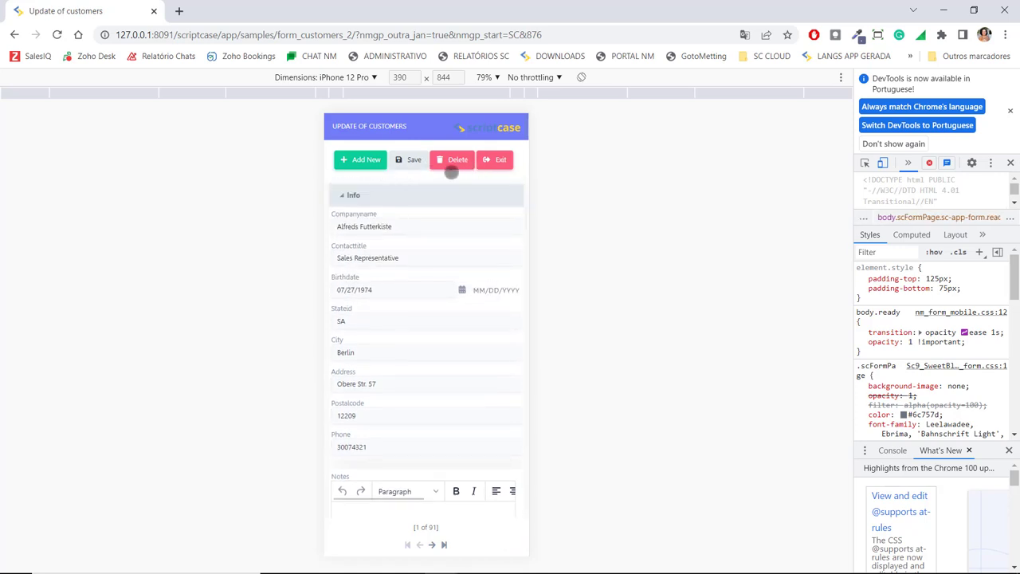
pyautogui.scroll(-2, 478, 242)
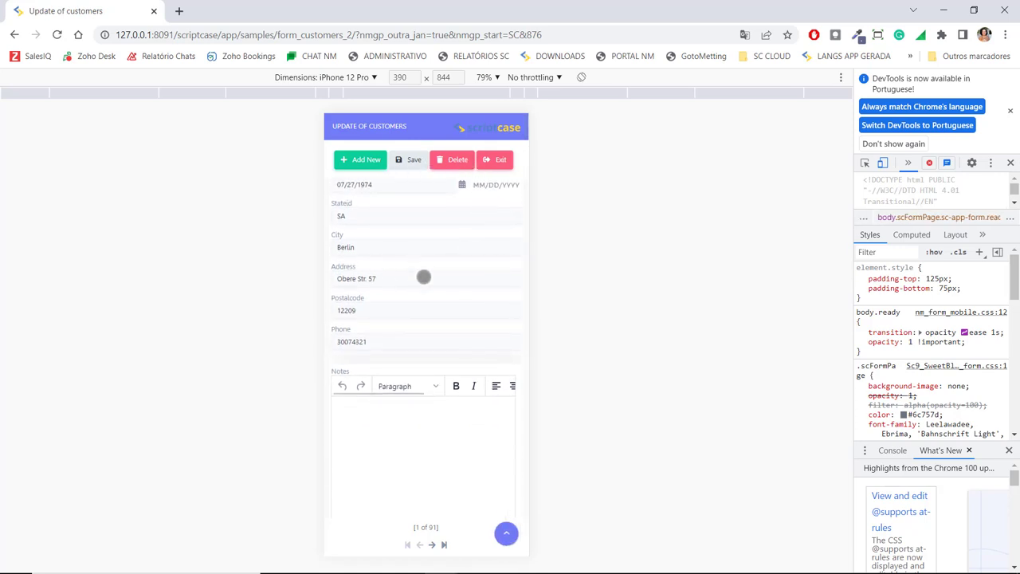
pyautogui.scroll(-1, 423, 276)
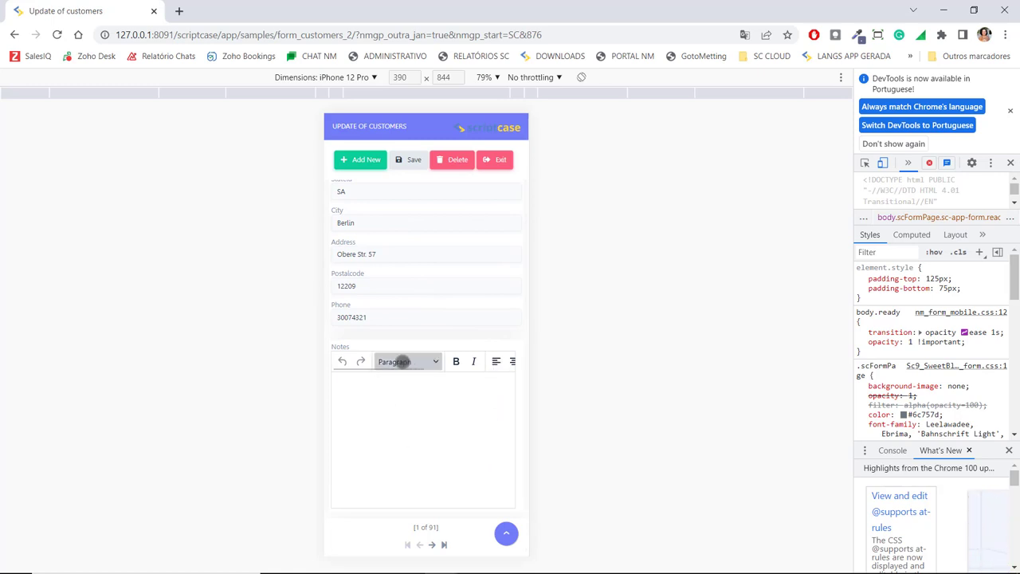
pyautogui.moveTo(403, 361); pyautogui.dragTo(253, 357)
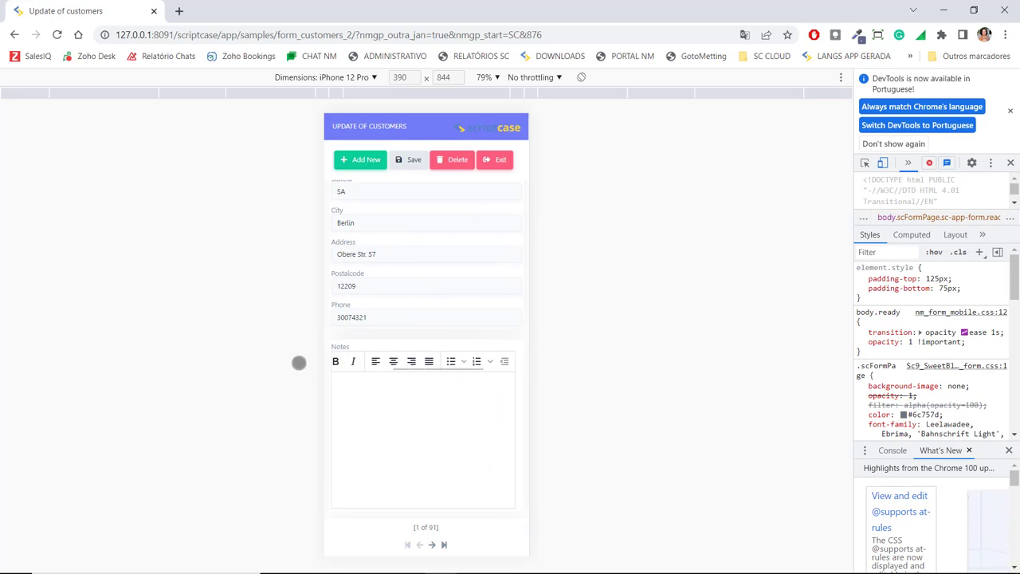
pyautogui.moveTo(333, 362); pyautogui.dragTo(305, 372)
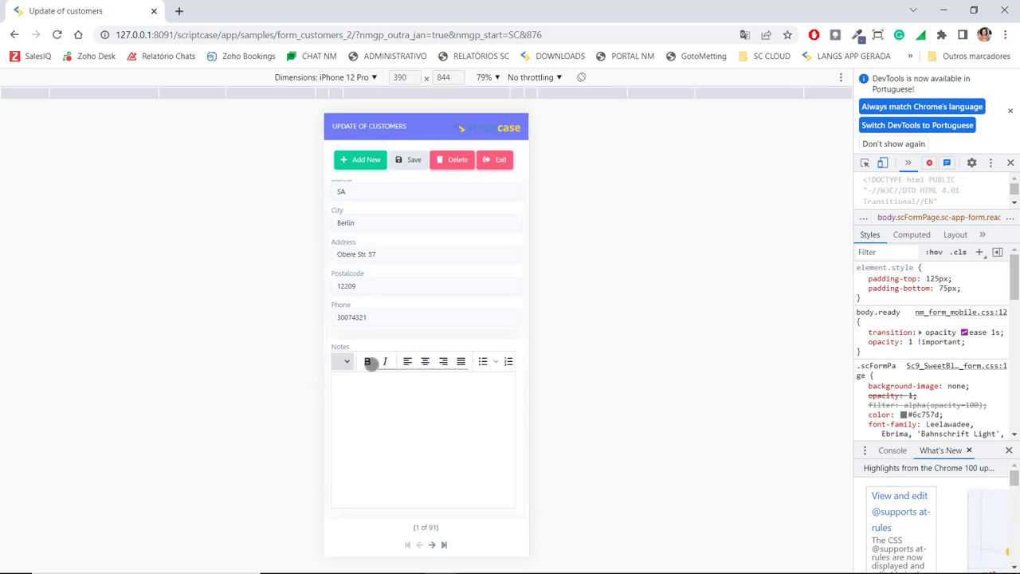
# - Enter the sample text dasdsadasdasd in the mobile Notes editor, view the paragraph formats and centre the empty line below it
pyautogui.click(409, 441)
pyautogui.write('asdsadasdasd')
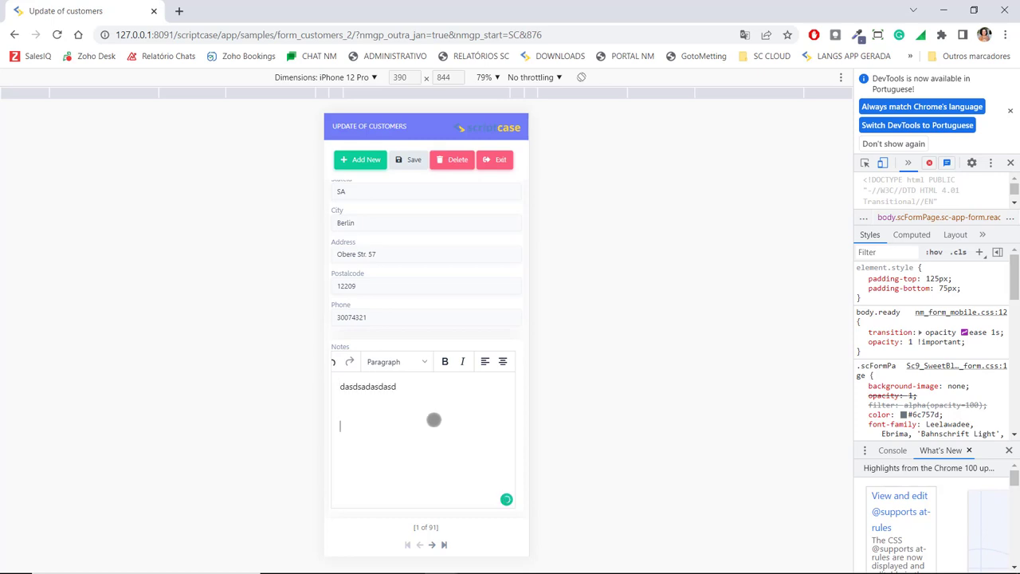
pyautogui.click(428, 365)
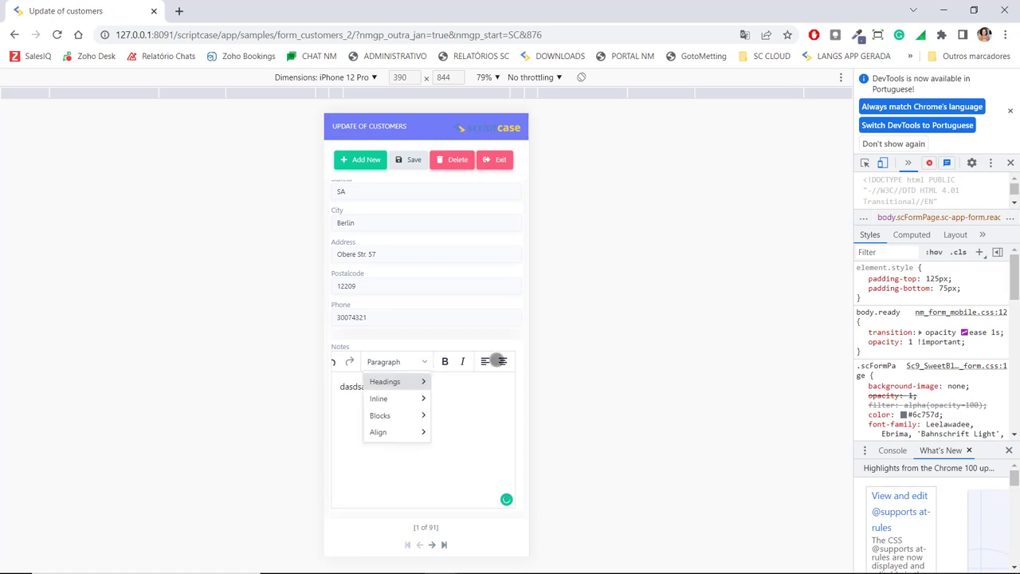
pyautogui.click(503, 361)
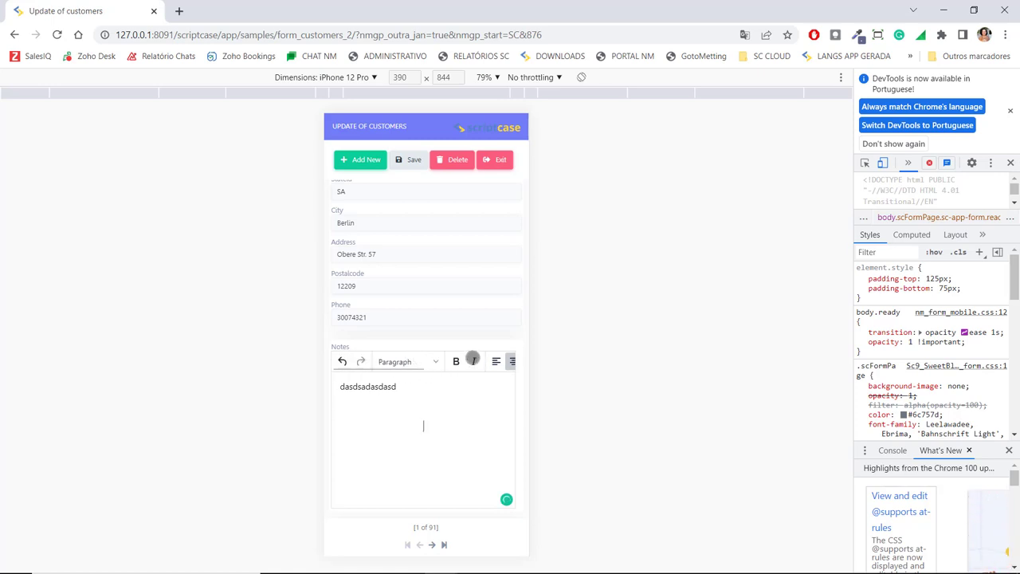
pyautogui.moveTo(458, 363); pyautogui.dragTo(326, 371)
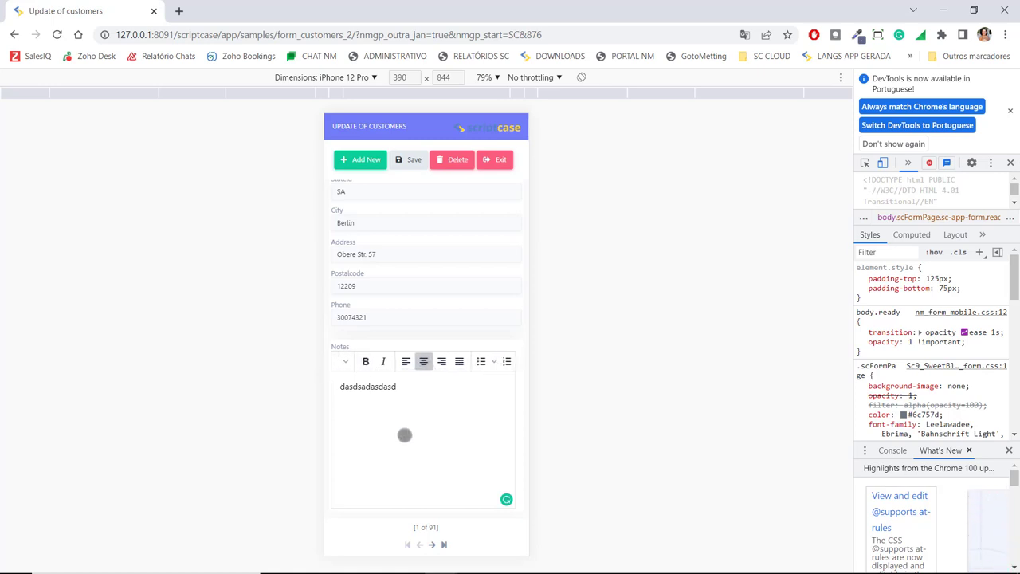
pyautogui.click(439, 383)
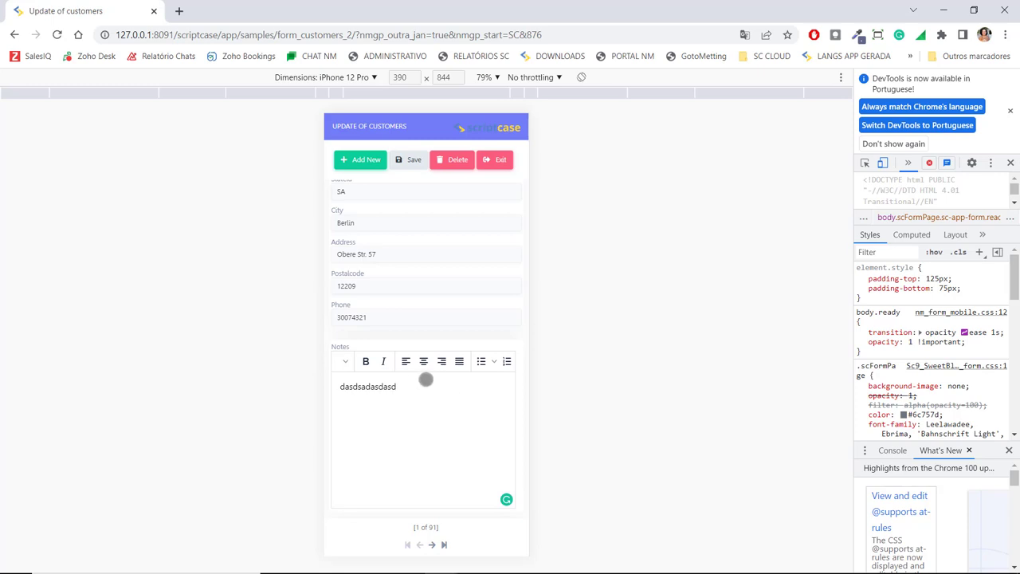
pyautogui.click(357, 387)
# - Close the developer tools and view the Notes editor's image insertion dialog without adding an image
pyautogui.click(1011, 162)
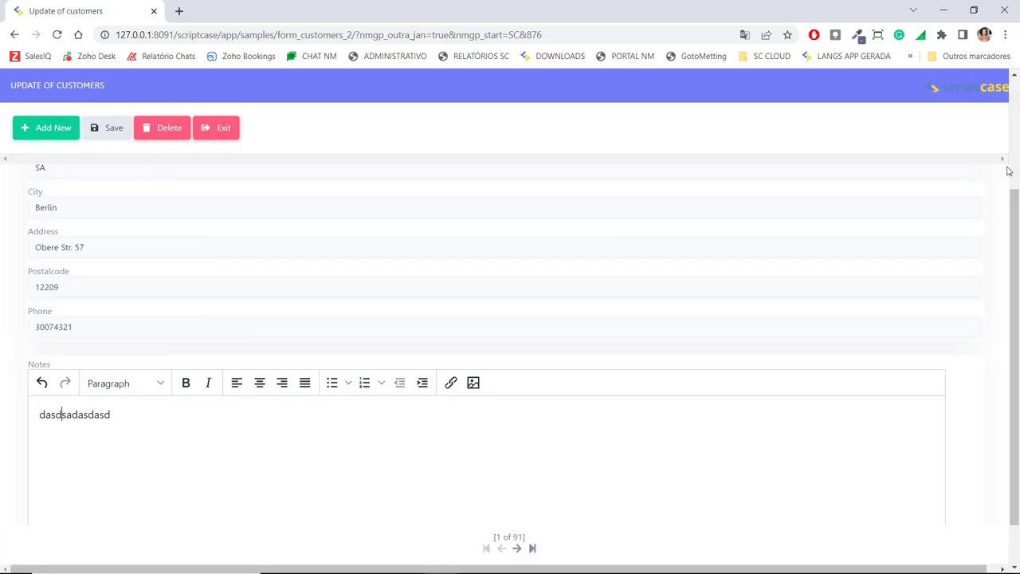
pyautogui.click(473, 383)
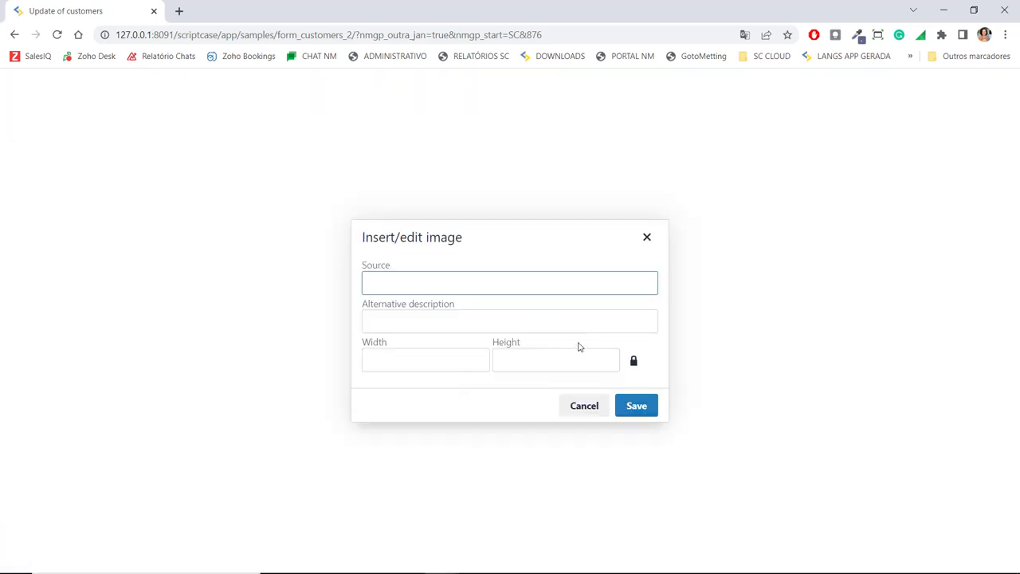
pyautogui.click(483, 316)
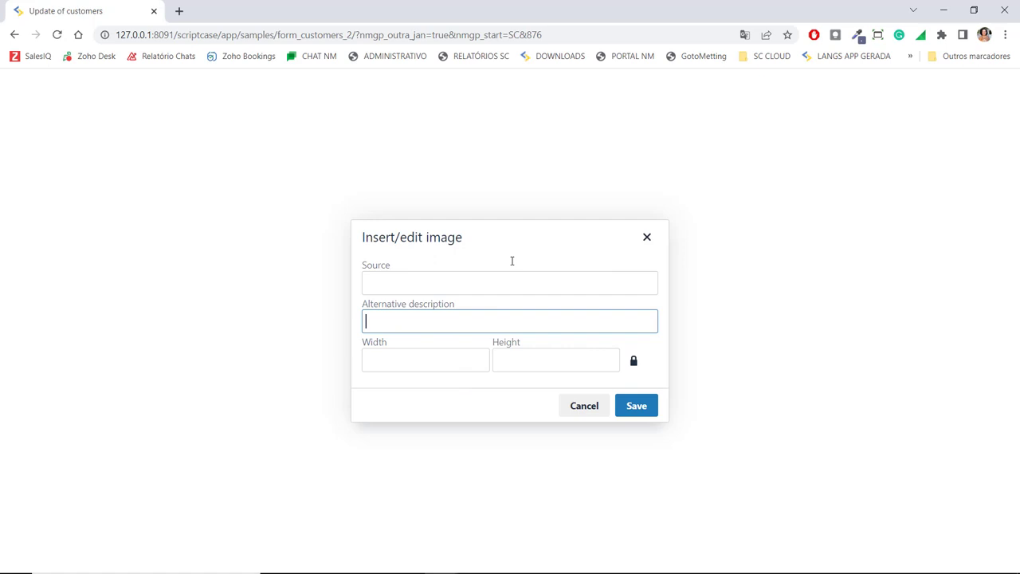
pyautogui.click(647, 236)
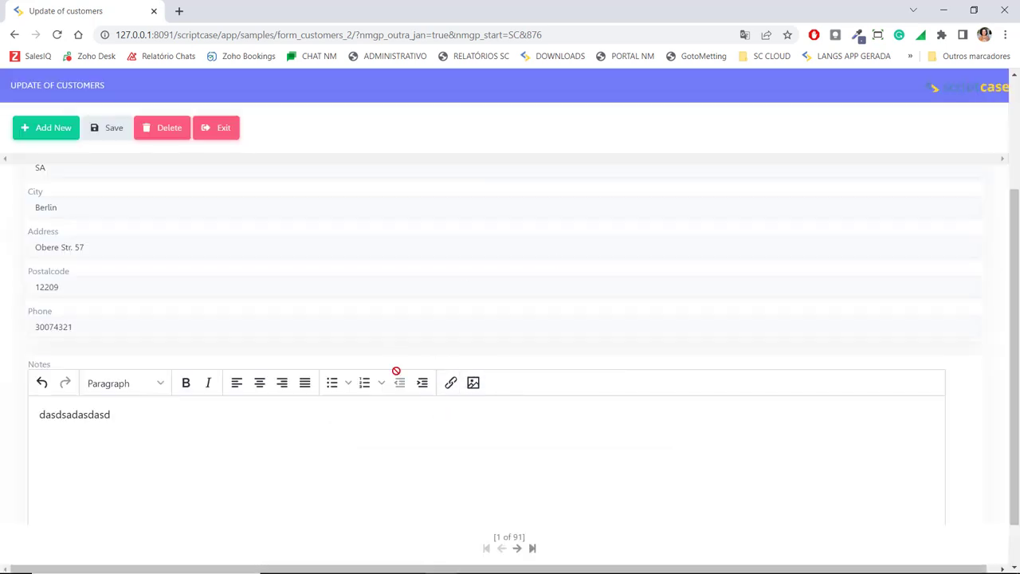
# - Reload form_customers_2 in its desktop layout and review the Notes editor
pyautogui.scroll(-1, 367, 376)
pyautogui.click(57, 34)
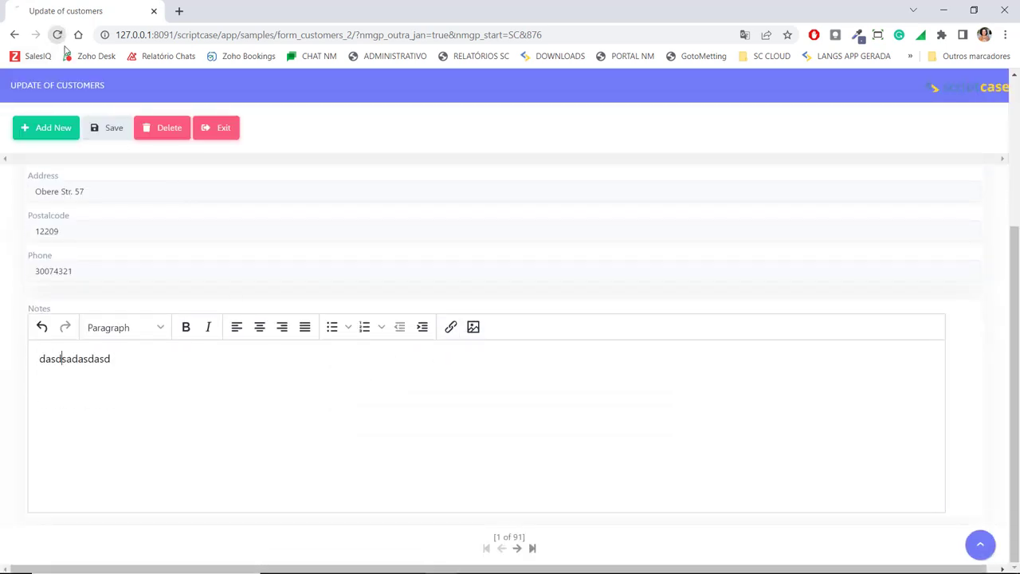
pyautogui.scroll(-1, 589, 231)
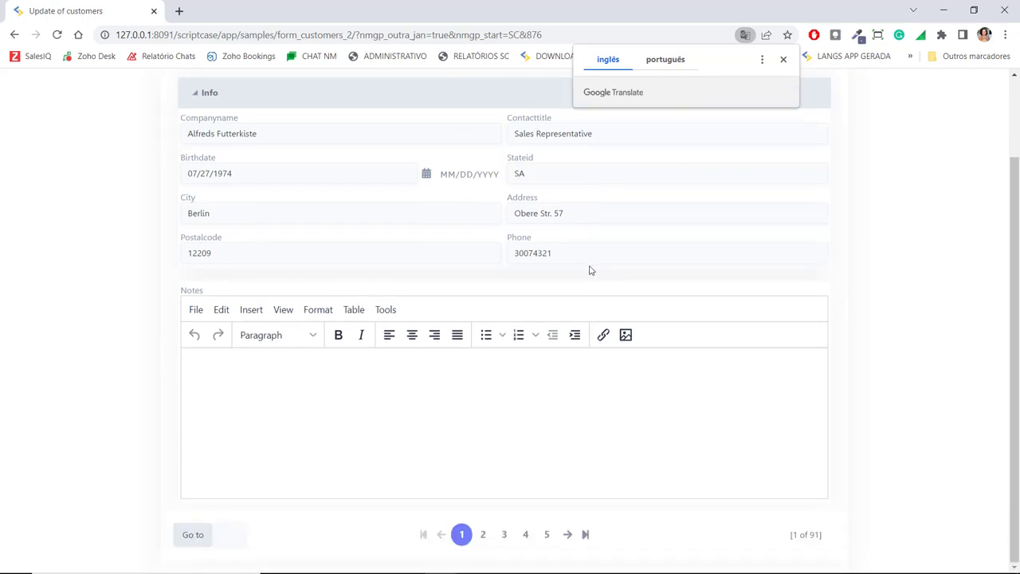
pyautogui.scroll(1, 589, 271)
pyautogui.scroll(-1, 375, 392)
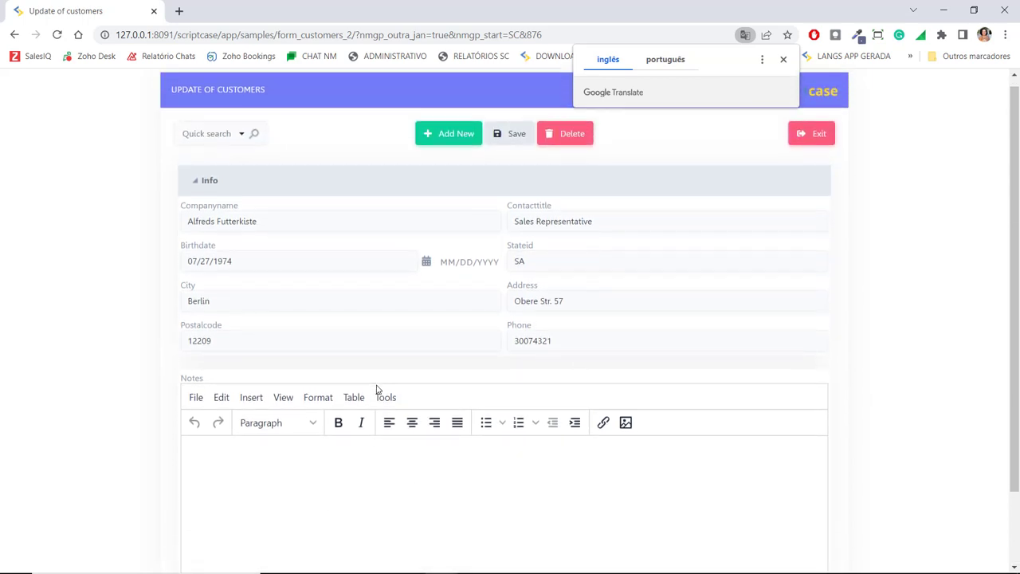